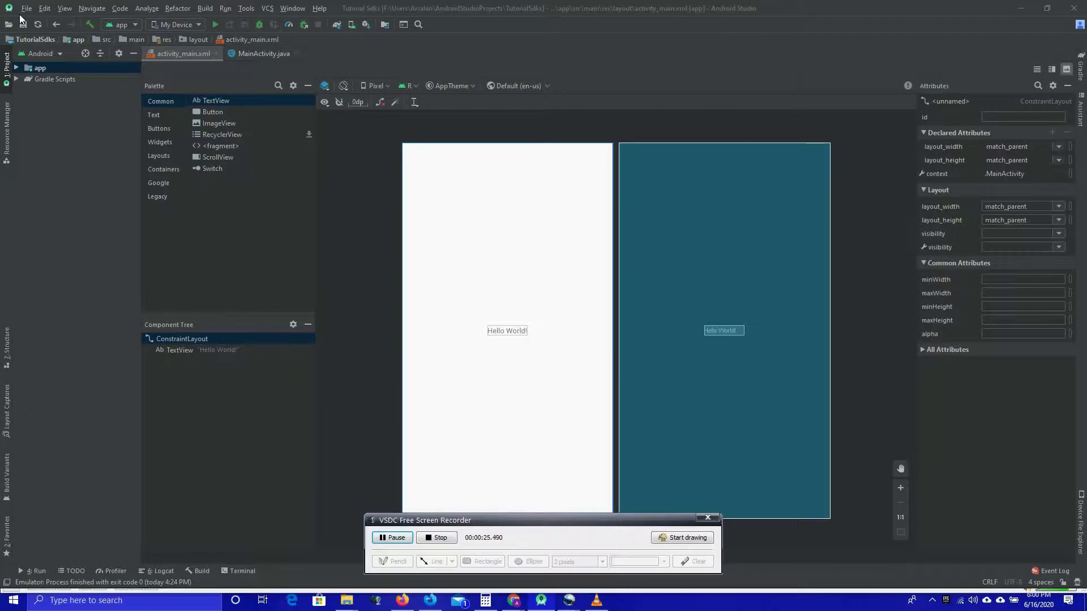
Open the virtual device manager and start creating a new virtual device.
{"action": "left_click", "coordinate": [177, 24]}
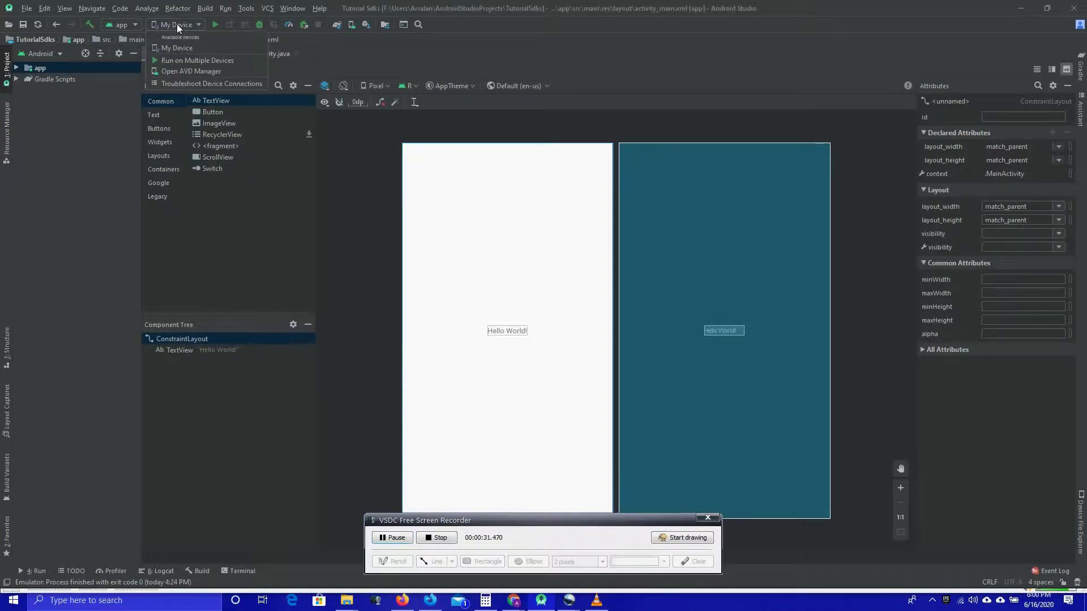
{"action": "left_click", "coordinate": [212, 76]}
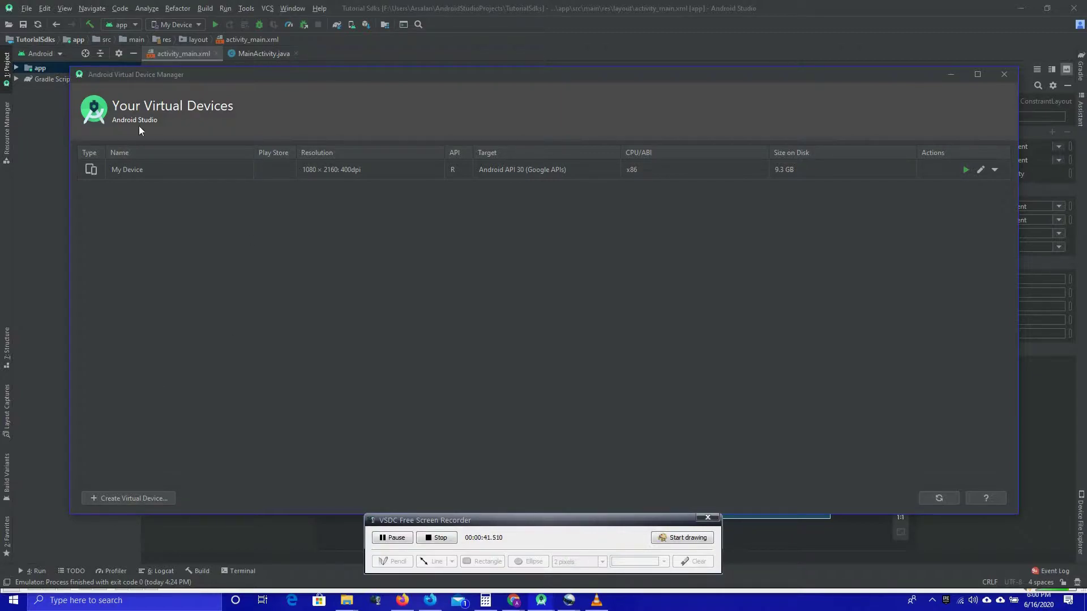
{"action": "left_click", "coordinate": [113, 174]}
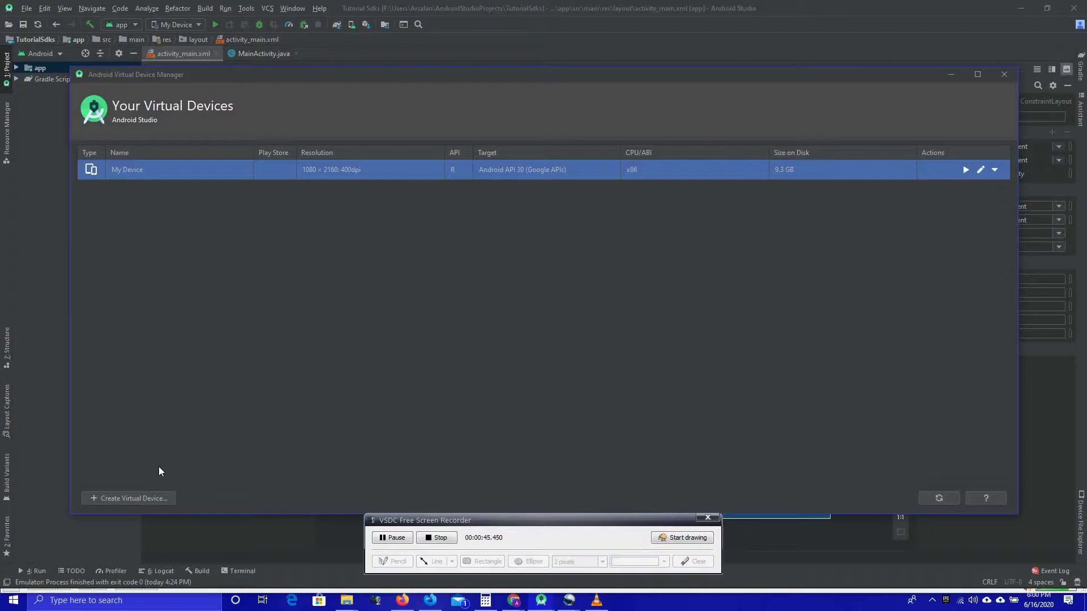
{"action": "left_click", "coordinate": [141, 498]}
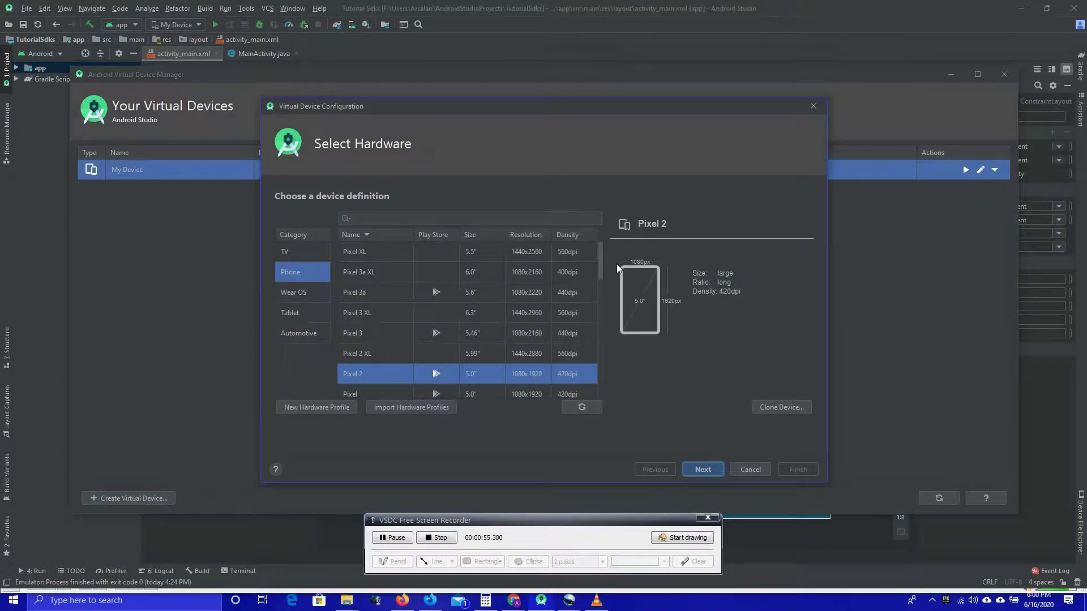
Browse the TV, Phone and Wear OS hardware categories and choose the Pixel 3 XL phone as the device definition.
{"action": "mouse_move", "coordinate": [601, 265]}
{"action": "left_mouse_down"}
{"action": "mouse_move", "coordinate": [600, 288]}
{"action": "mouse_move", "coordinate": [596, 261]}
{"action": "mouse_move", "coordinate": [597, 271]}
{"action": "left_mouse_up"}
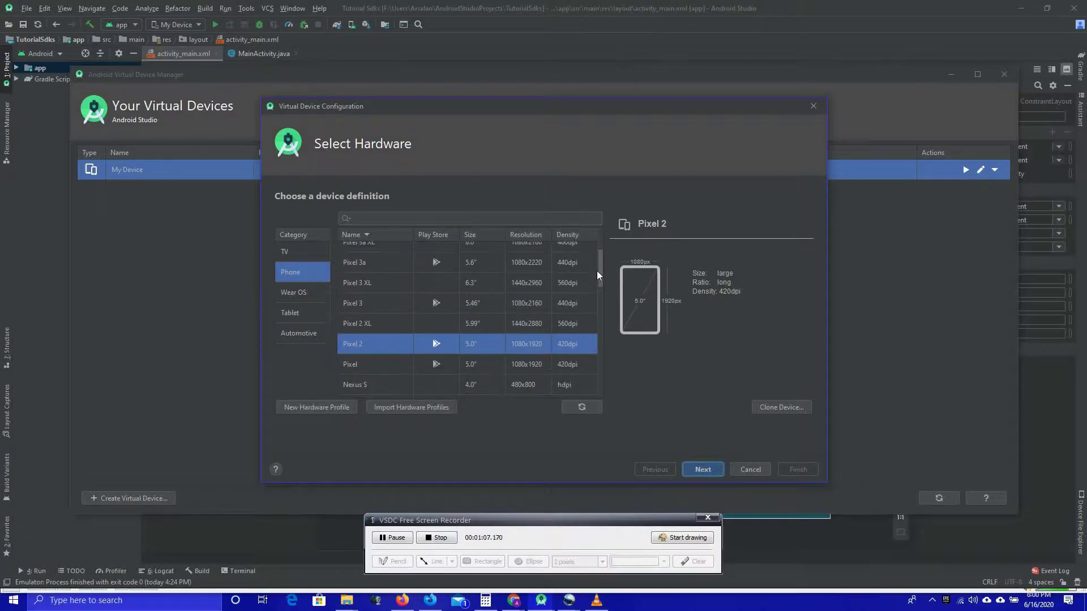
{"action": "left_click", "coordinate": [297, 253]}
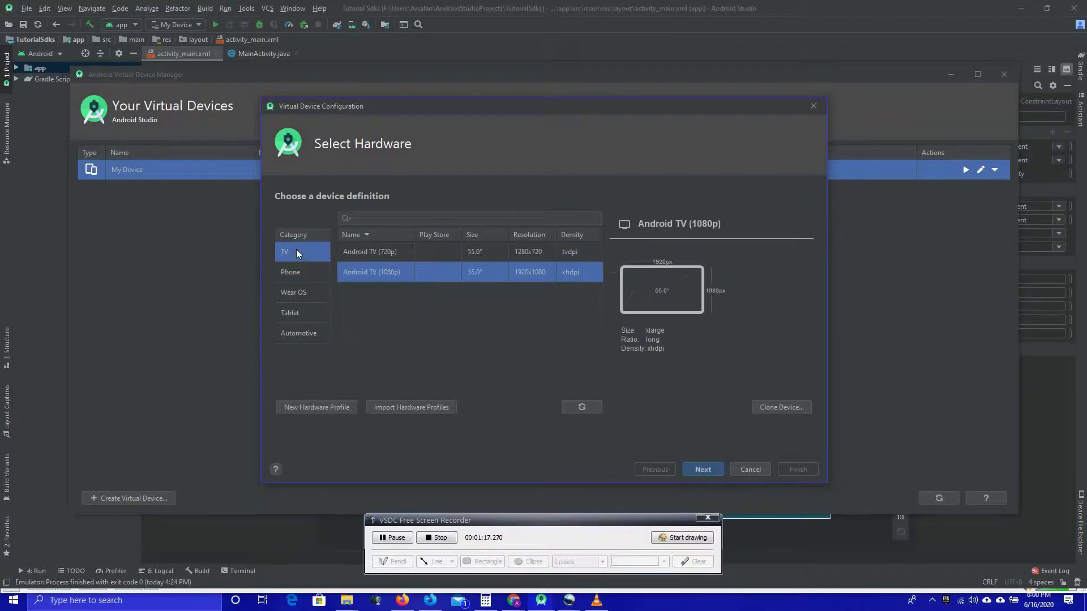
{"action": "left_click", "coordinate": [296, 272]}
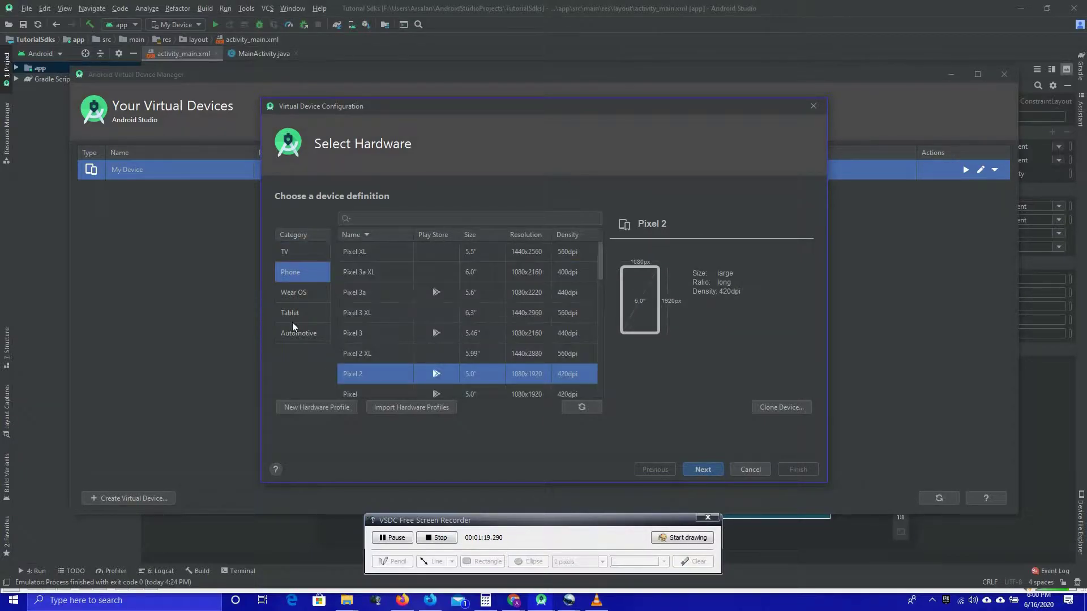
{"action": "left_click", "coordinate": [282, 296]}
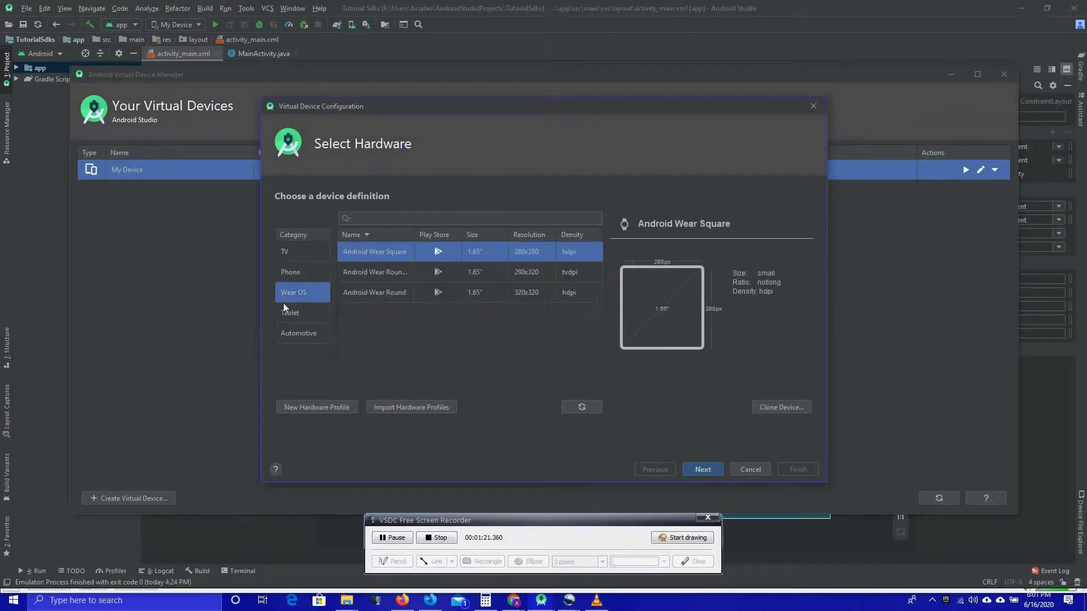
{"action": "left_click", "coordinate": [292, 269]}
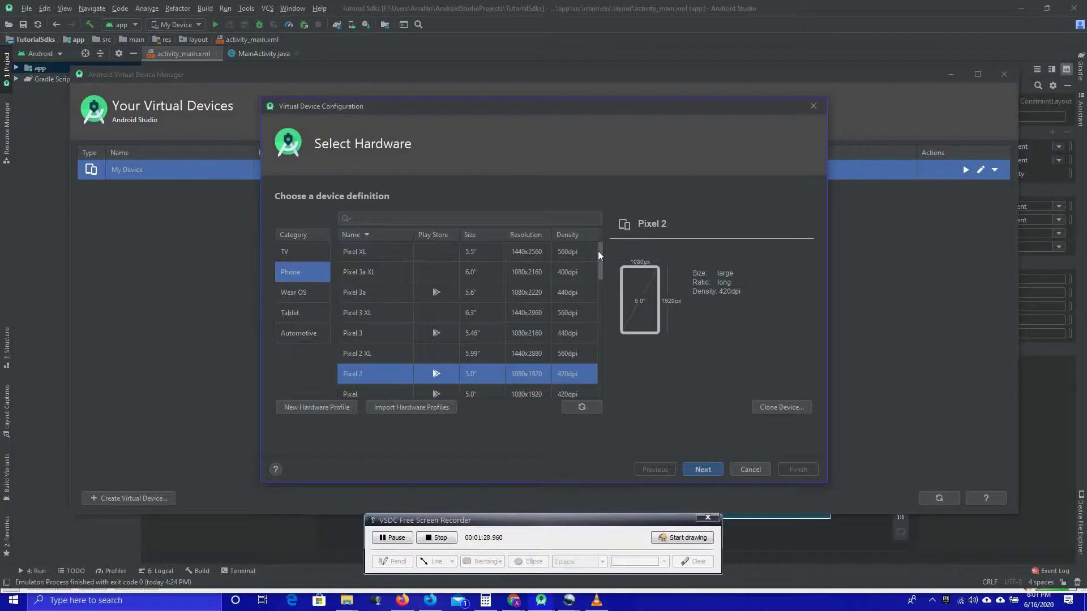
{"action": "mouse_move", "coordinate": [600, 254]}
{"action": "left_mouse_down"}
{"action": "mouse_move", "coordinate": [603, 348]}
{"action": "mouse_move", "coordinate": [589, 267]}
{"action": "left_mouse_up"}
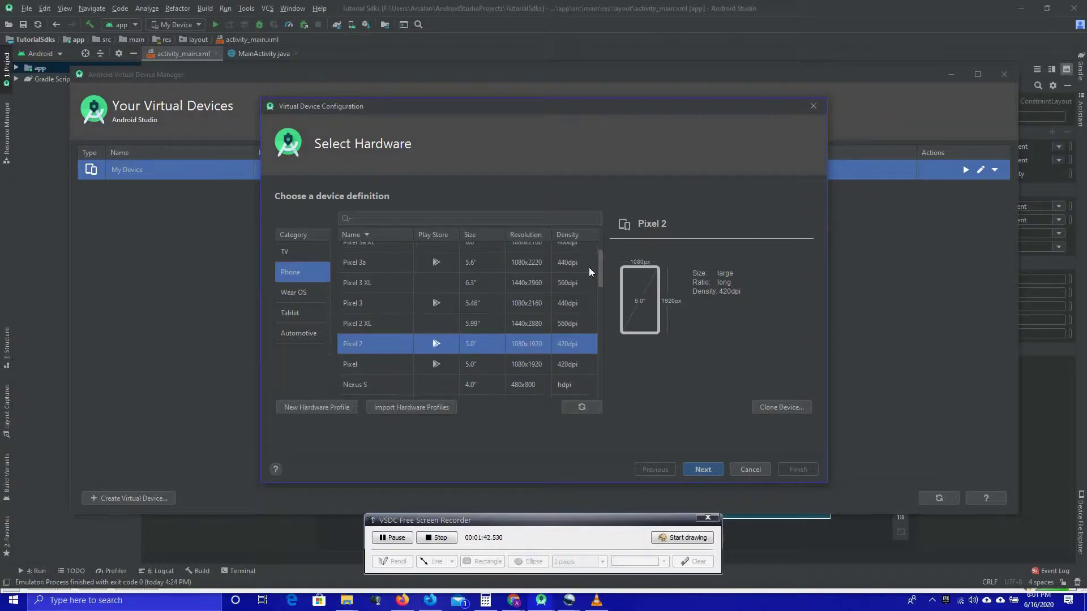
{"action": "left_click", "coordinate": [482, 323]}
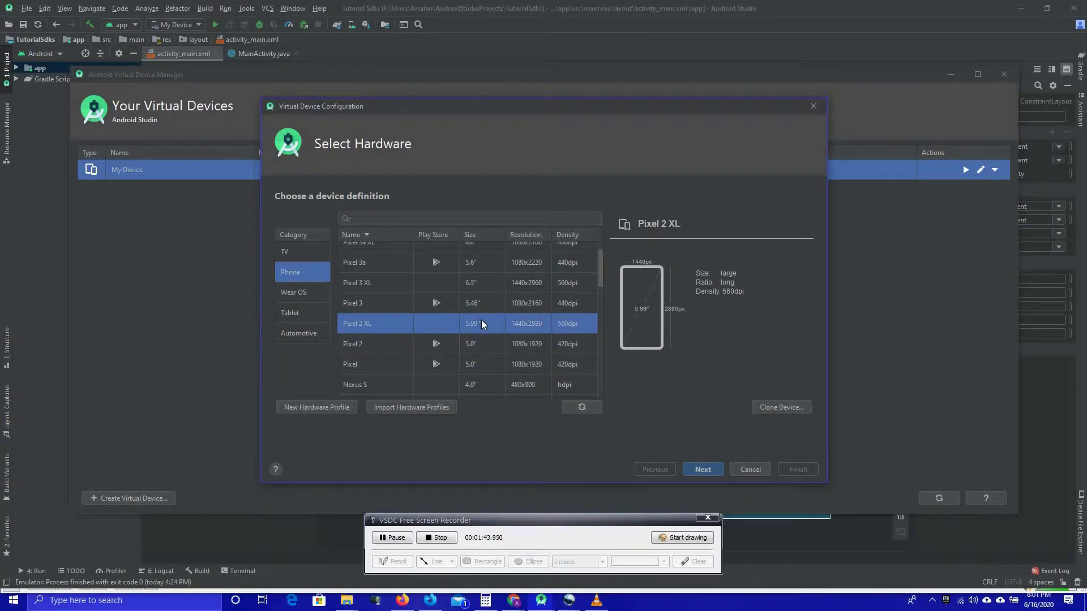
{"action": "left_click", "coordinate": [471, 276]}
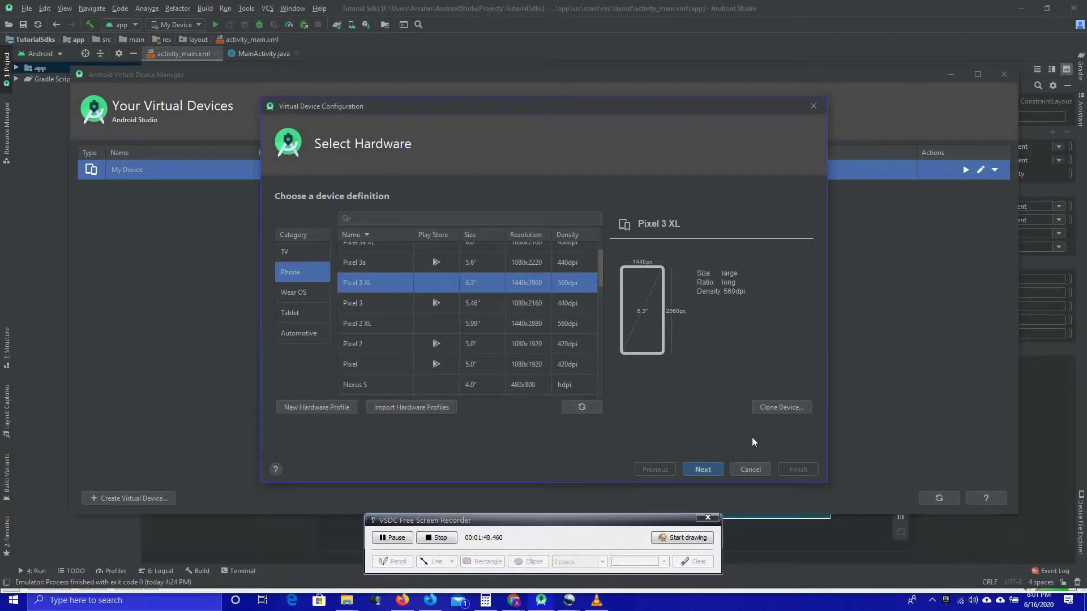
{"action": "left_click", "coordinate": [702, 467]}
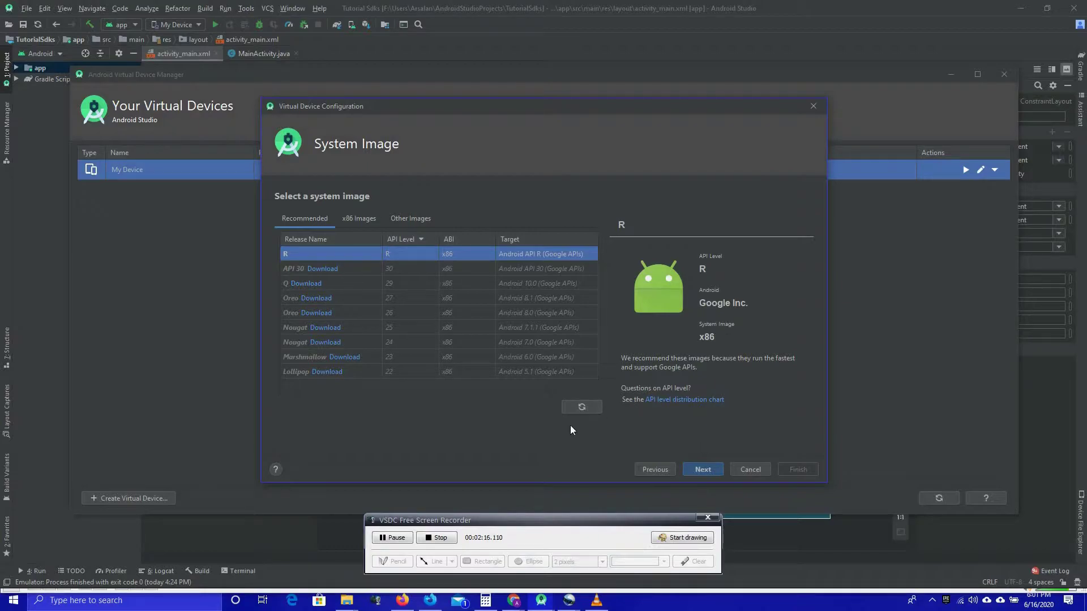
Accept the R system image, name the virtual device Emulator and finish creating it.
{"action": "left_click", "coordinate": [703, 469]}
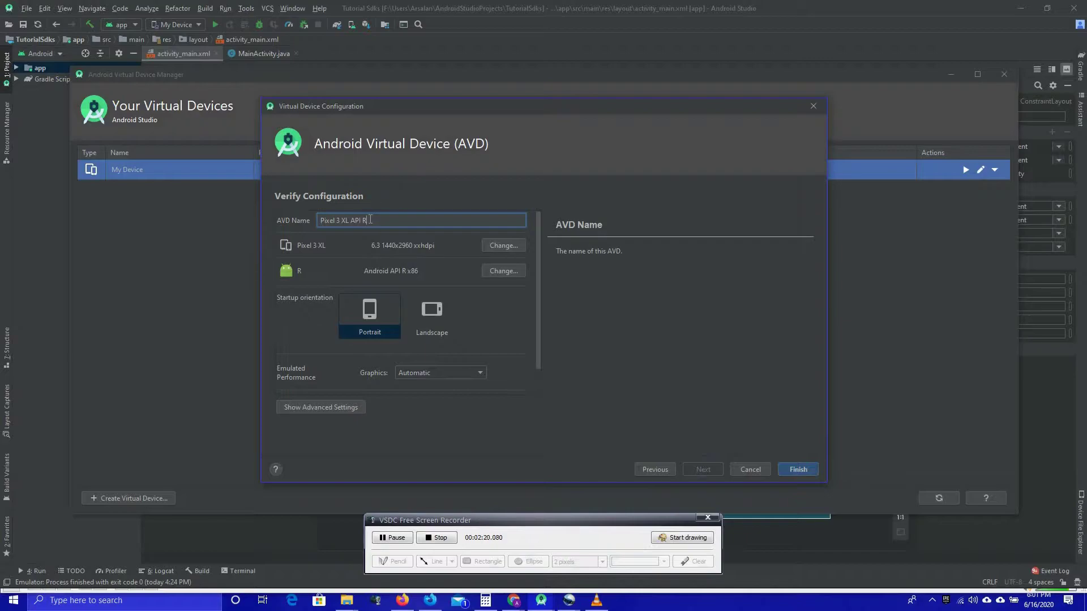
{"action": "key", "text": "BackSpace"}
{"action": "key", "text": "BackSpace"}
{"action": "key", "text": "BackSpace"}
{"action": "key", "text": "BackSpace"}
{"action": "key", "text": "BackSpace"}
{"action": "key", "text": "BackSpace"}
{"action": "key", "text": "BackSpace"}
{"action": "key", "text": "BackSpace"}
{"action": "key", "text": "BackSpace"}
{"action": "key", "text": "BackSpace"}
{"action": "key", "text": "BackSpace"}
{"action": "key", "text": "BackSpace"}
{"action": "key", "text": "BackSpace"}
{"action": "key", "text": "BackSpace"}
{"action": "key", "text": "BackSpace"}
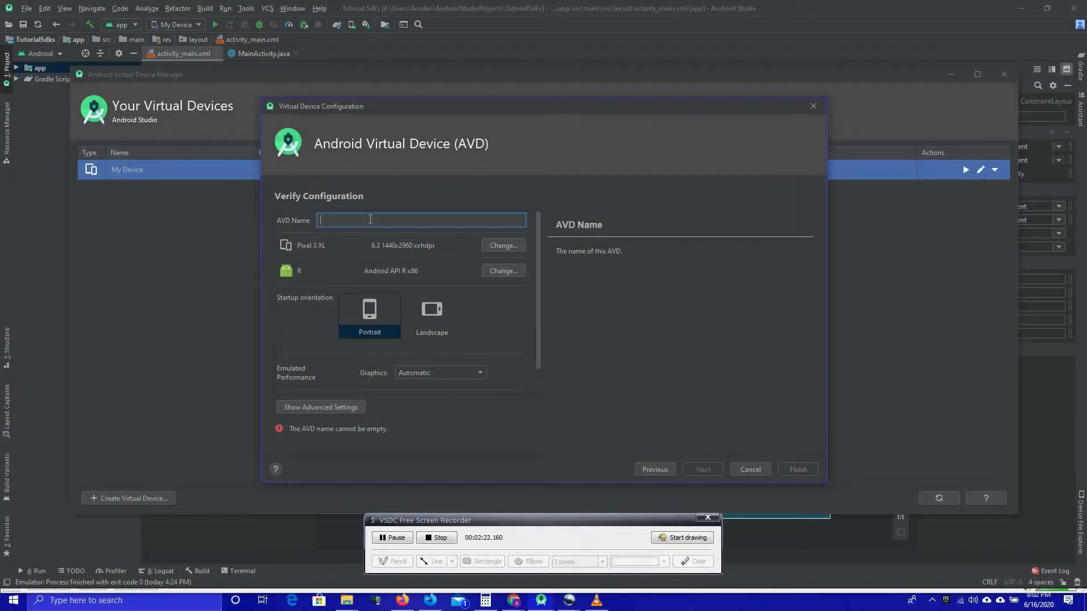
{"action": "type", "text": "Em"}
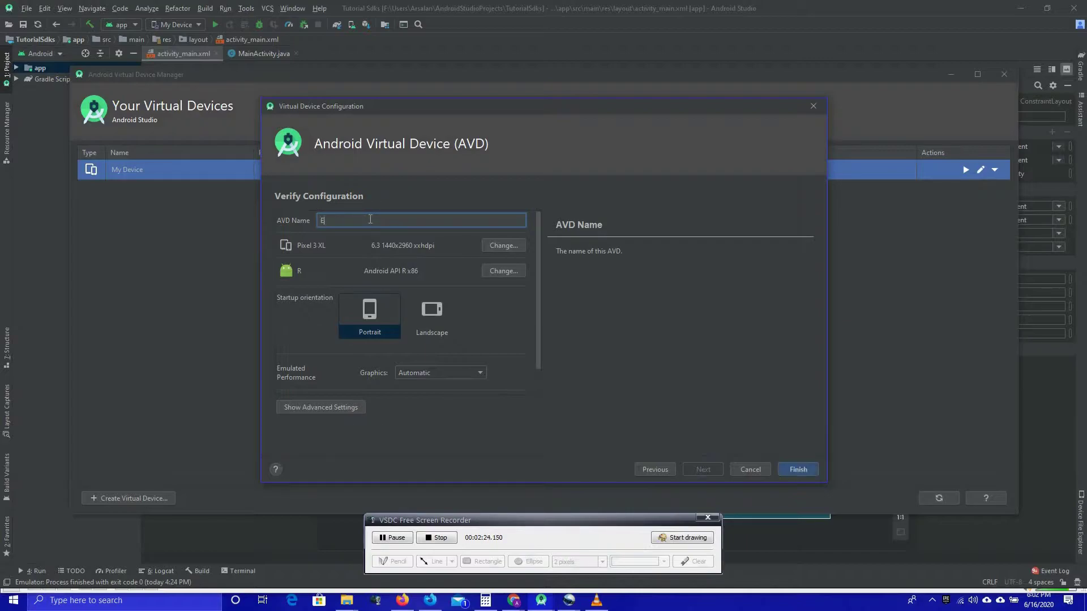
{"action": "type", "text": "ulator"}
{"action": "left_click", "coordinate": [799, 469]}
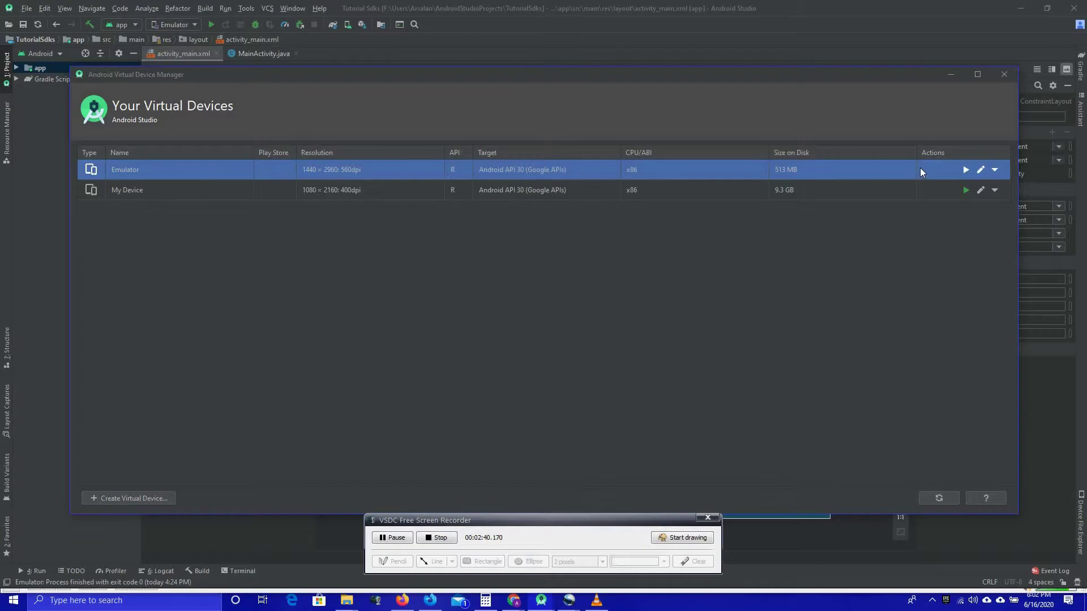
Launch the Emulator virtual device and dismiss the error message.
{"action": "left_click", "coordinate": [965, 169]}
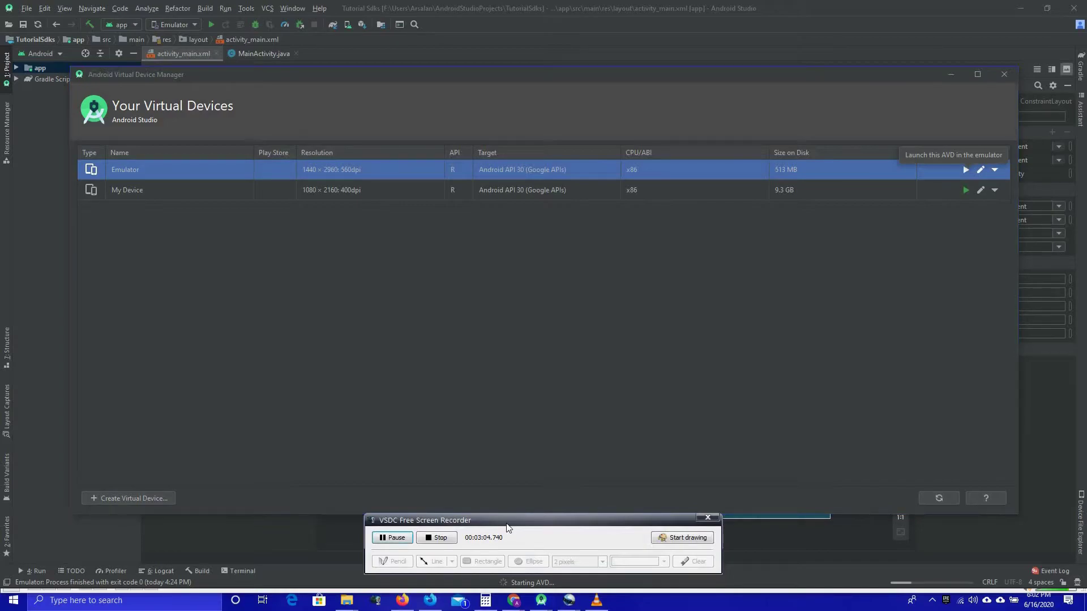
{"action": "left_click_drag", "start_coordinate": [508, 528], "coordinate": [470, 476]}
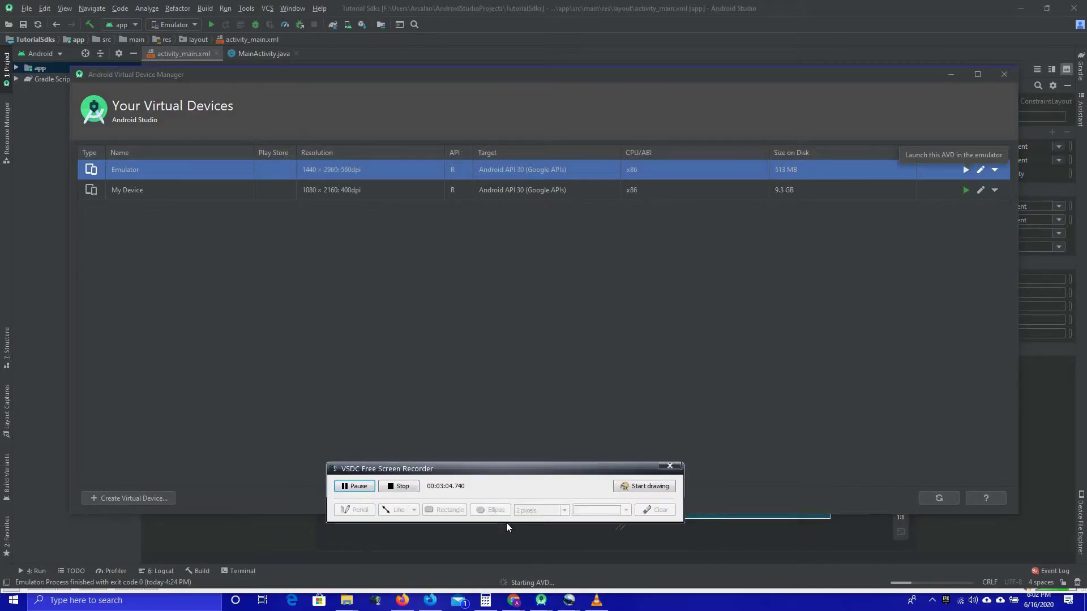
{"action": "left_click", "coordinate": [550, 586]}
{"action": "left_click_drag", "start_coordinate": [511, 474], "coordinate": [874, 434]}
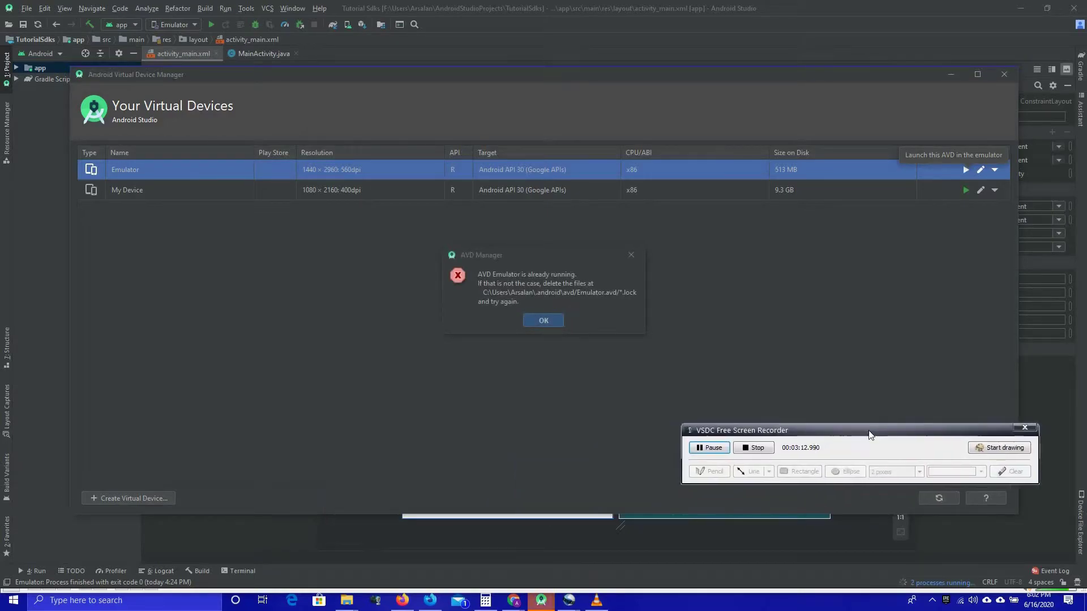
{"action": "left_click", "coordinate": [543, 319]}
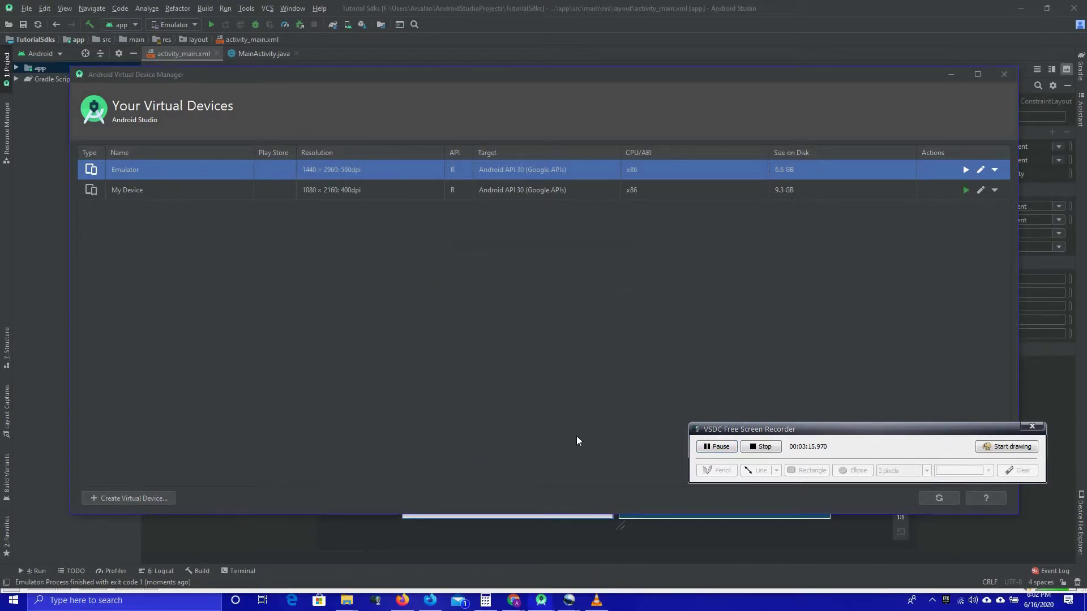
Minimize the virtual device manager and preview the open Android Studio windows.
{"action": "left_click", "coordinate": [952, 75]}
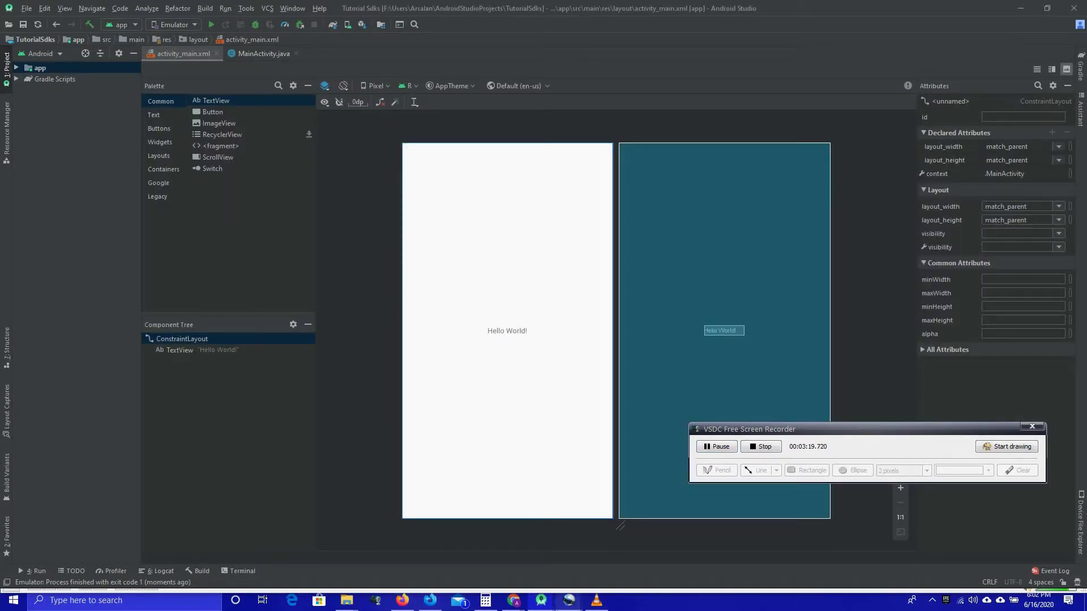
{"action": "mouse_move", "coordinate": [541, 600]}
{"action": "left_click", "coordinate": [582, 550]}
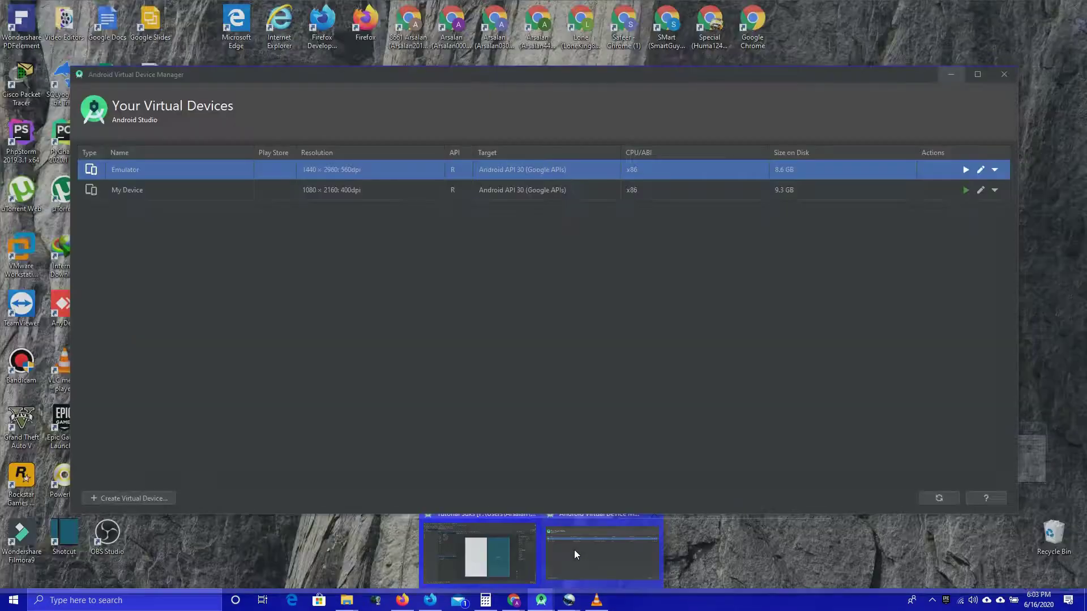
{"action": "mouse_move", "coordinate": [537, 603]}
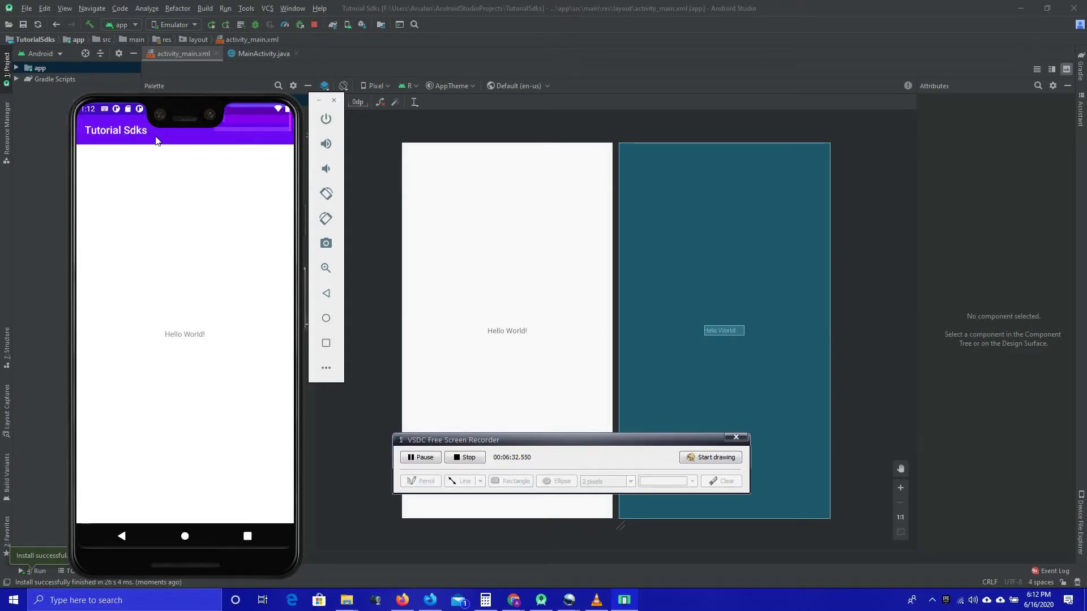
Compare the Hello World! text in the layout design with the app running in the emulator.
{"action": "left_click", "coordinate": [513, 344]}
{"action": "left_click", "coordinate": [199, 348]}
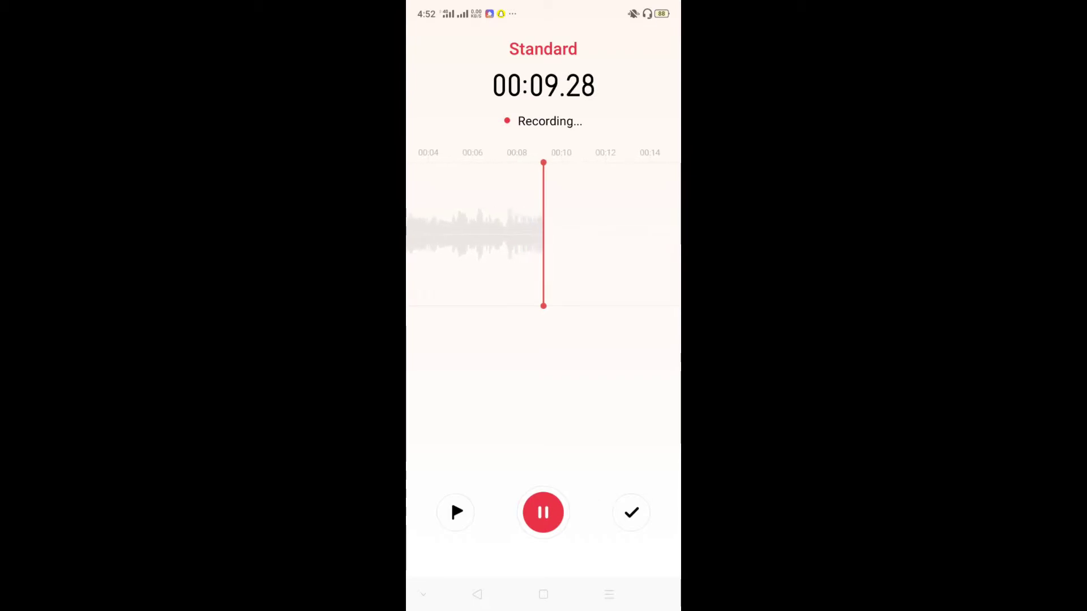
Leave the phone's voice recorder and open Additional Settings in the phone's Settings app.
{"action": "left_click", "coordinate": [543, 594]}
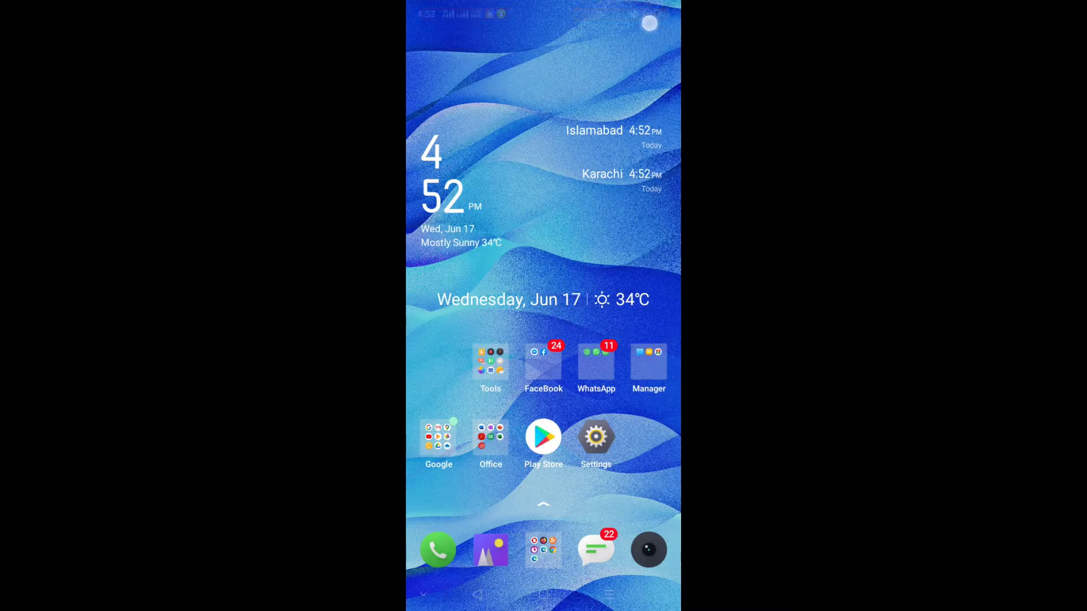
{"action": "left_click", "coordinate": [595, 436]}
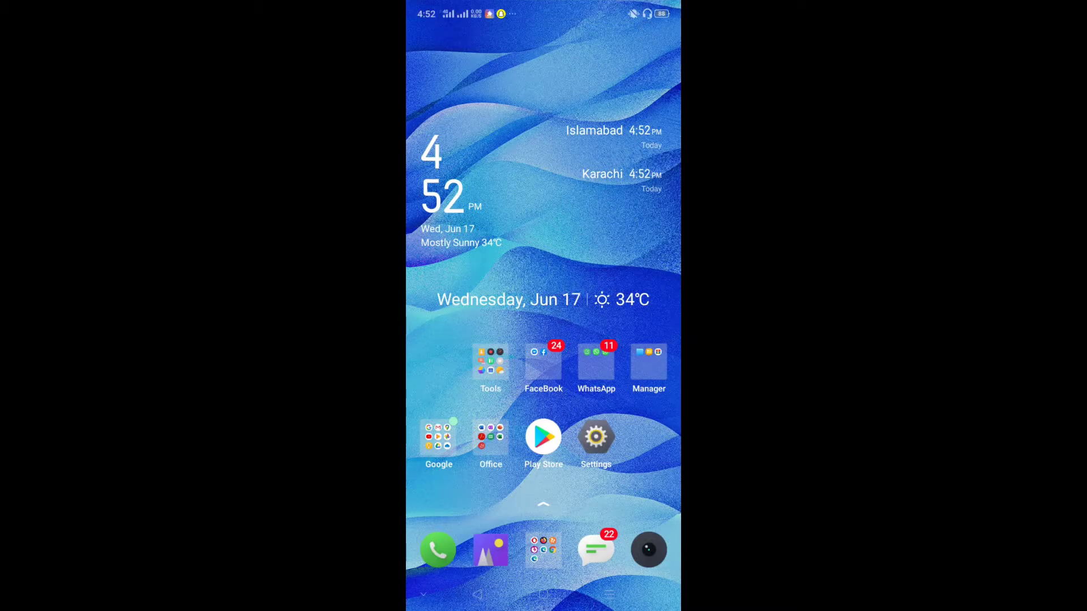
{"action": "scroll", "coordinate": [618, 393], "scroll_direction": "down", "scroll_amount": 3}
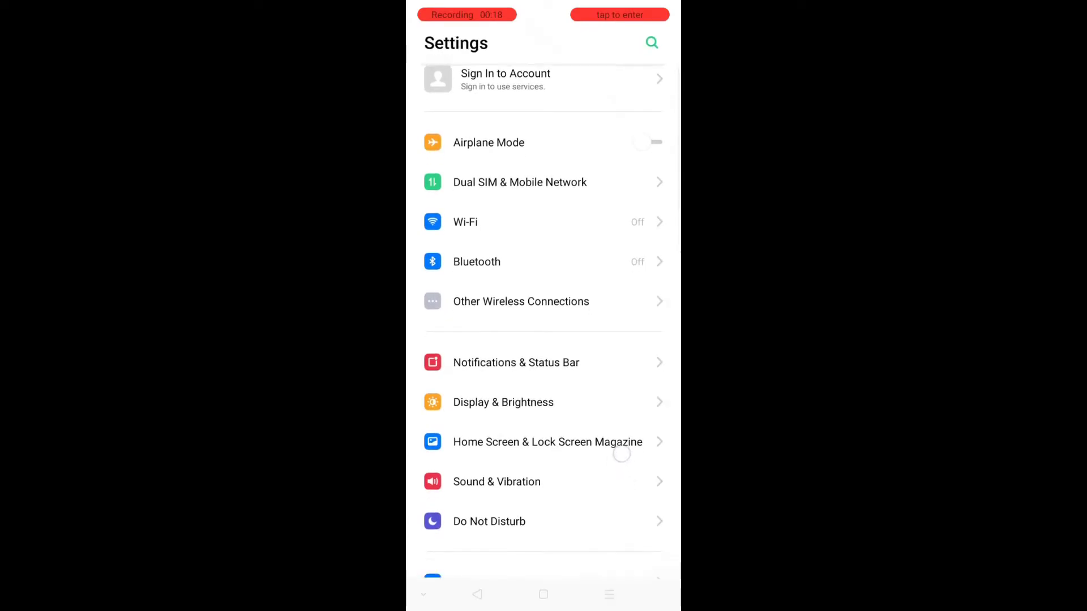
{"action": "scroll", "coordinate": [597, 488], "scroll_direction": "down", "scroll_amount": 3}
{"action": "scroll", "coordinate": [609, 338], "scroll_direction": "down", "scroll_amount": 3}
{"action": "scroll", "coordinate": [596, 406], "scroll_direction": "down", "scroll_amount": 2}
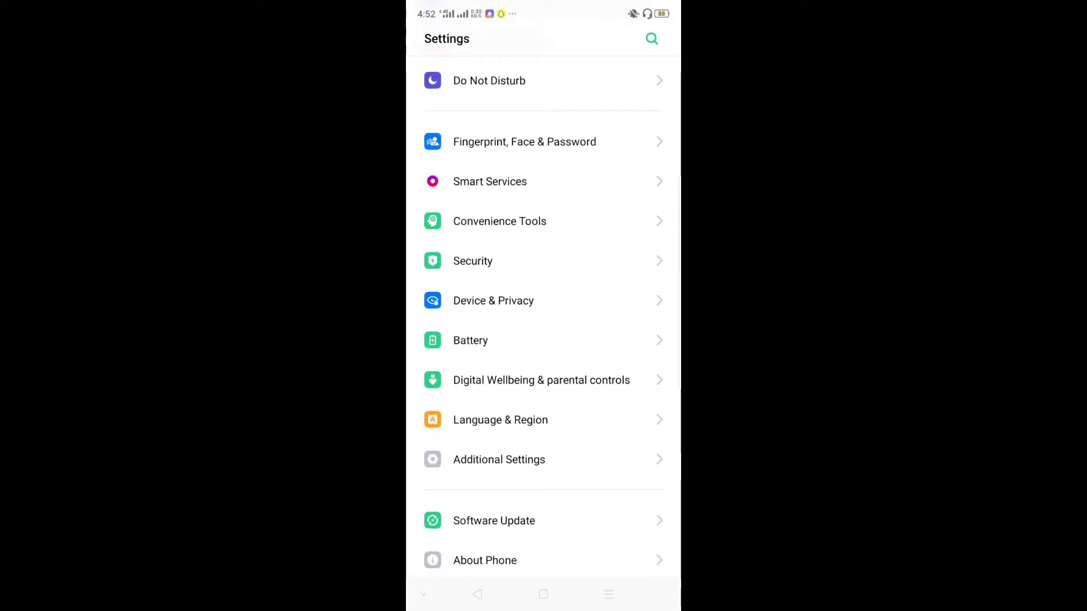
{"action": "scroll", "coordinate": [597, 398], "scroll_direction": "down", "scroll_amount": 2}
{"action": "left_click", "coordinate": [499, 407]}
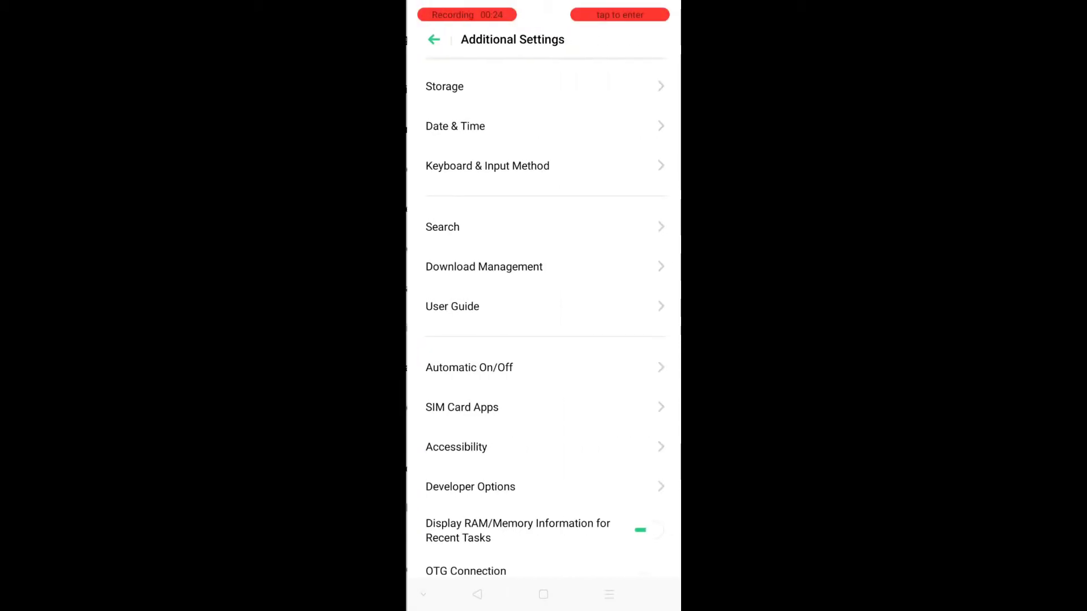
Open the phone's Developer Options and switch them off and back on.
{"action": "scroll", "coordinate": [640, 492], "scroll_direction": "down", "scroll_amount": 1}
{"action": "scroll", "coordinate": [618, 433], "scroll_direction": "down", "scroll_amount": 1}
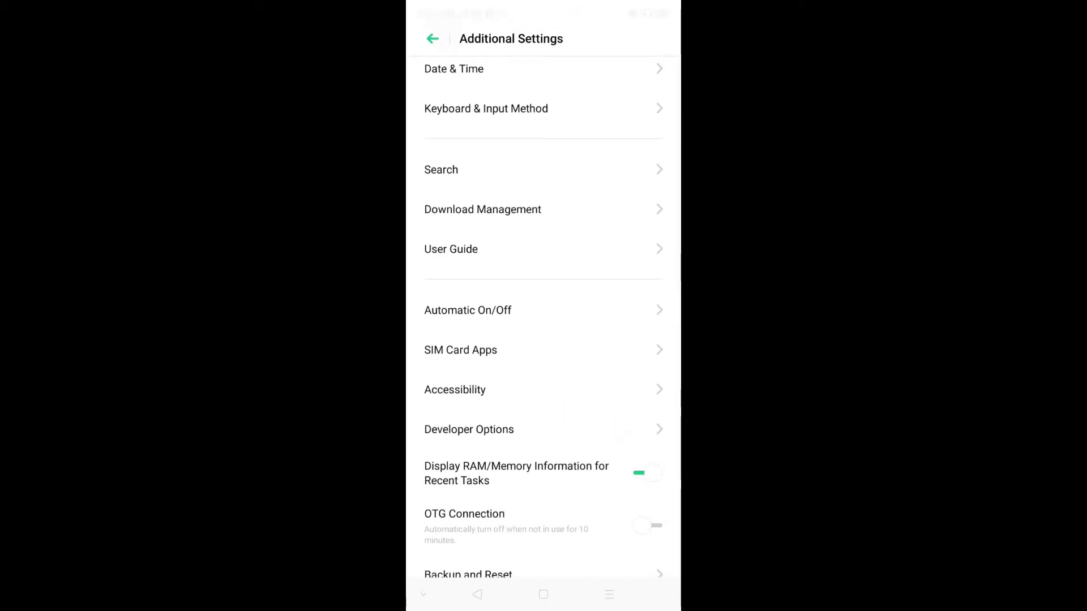
{"action": "left_click", "coordinate": [576, 427]}
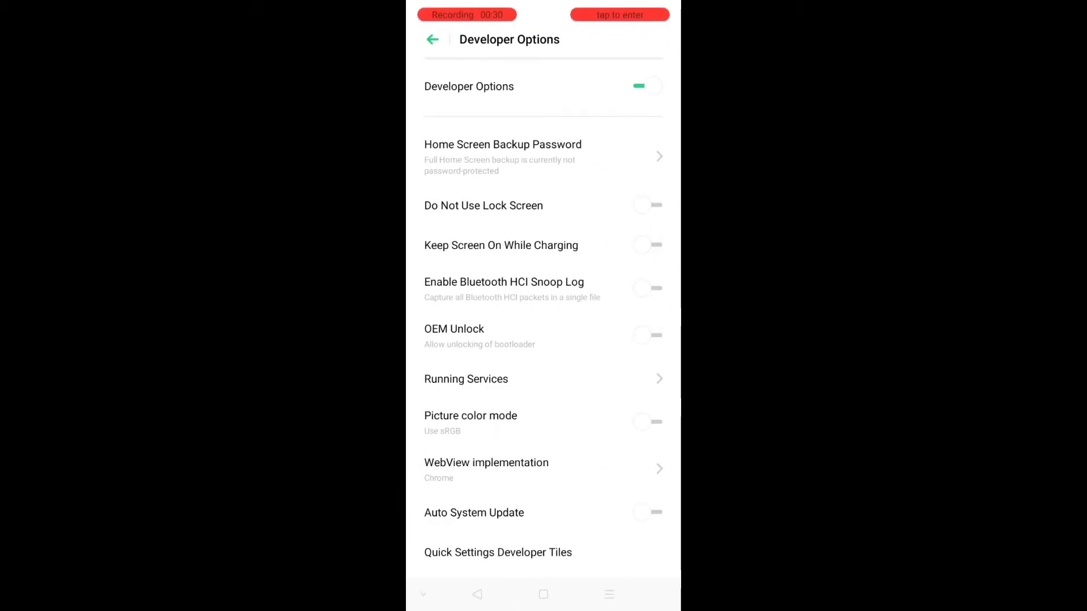
{"action": "left_click", "coordinate": [647, 86]}
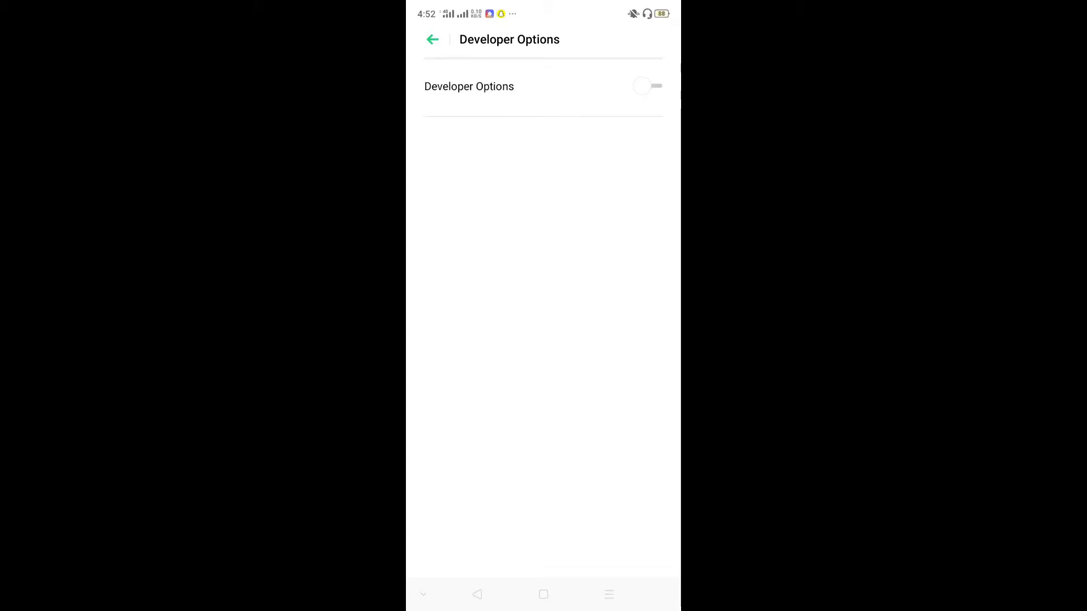
{"action": "left_click", "coordinate": [647, 86]}
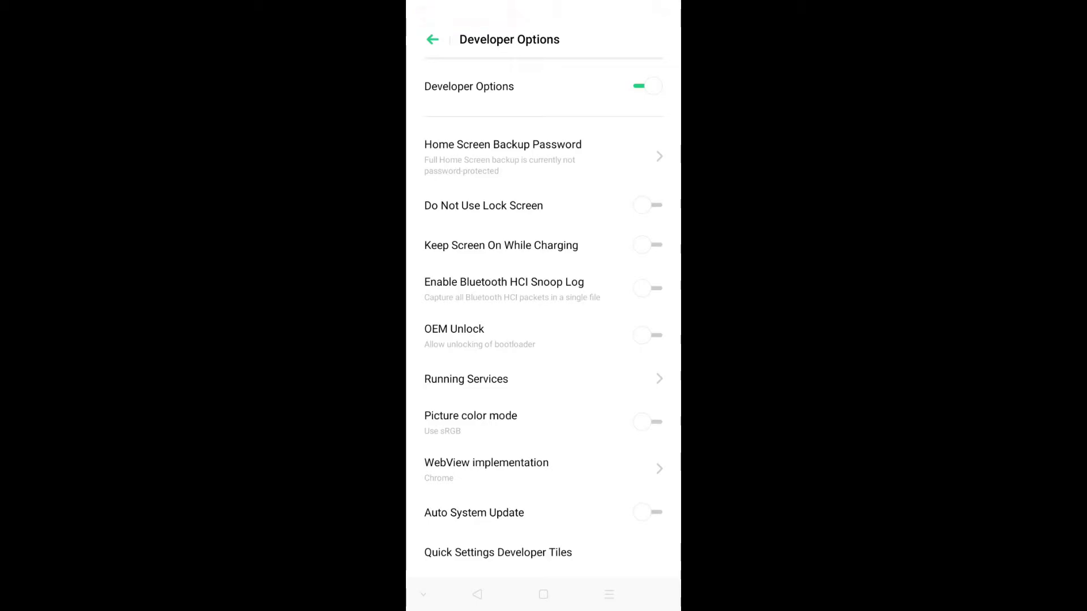
Enable USB Debugging in the phone's Developer Options, accept the confirmation, and look through the remaining options.
{"action": "scroll", "coordinate": [544, 306], "scroll_direction": "down", "scroll_amount": 4}
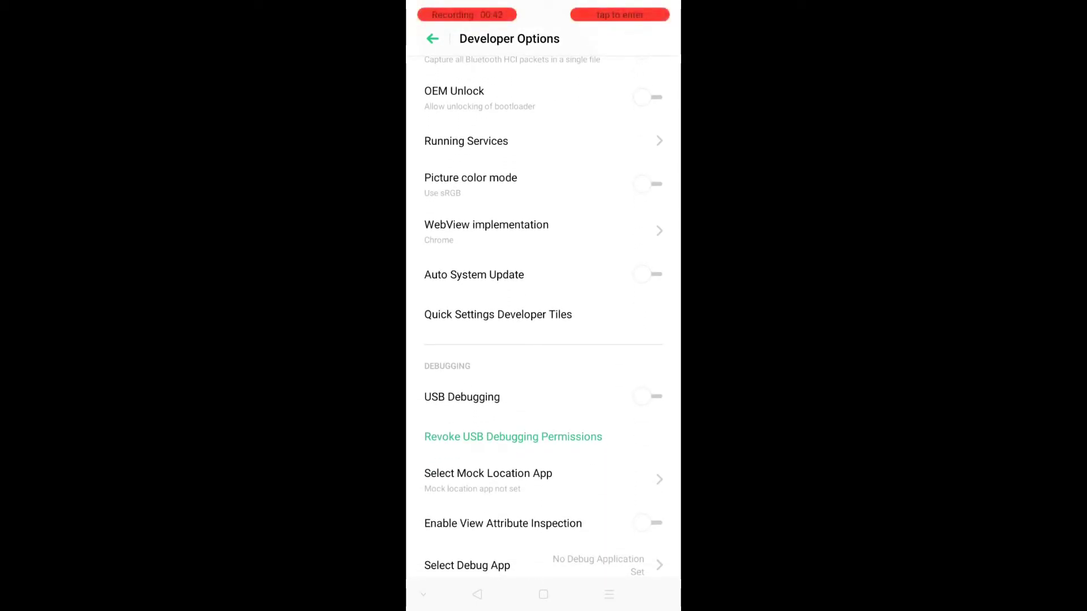
{"action": "left_click", "coordinate": [651, 397]}
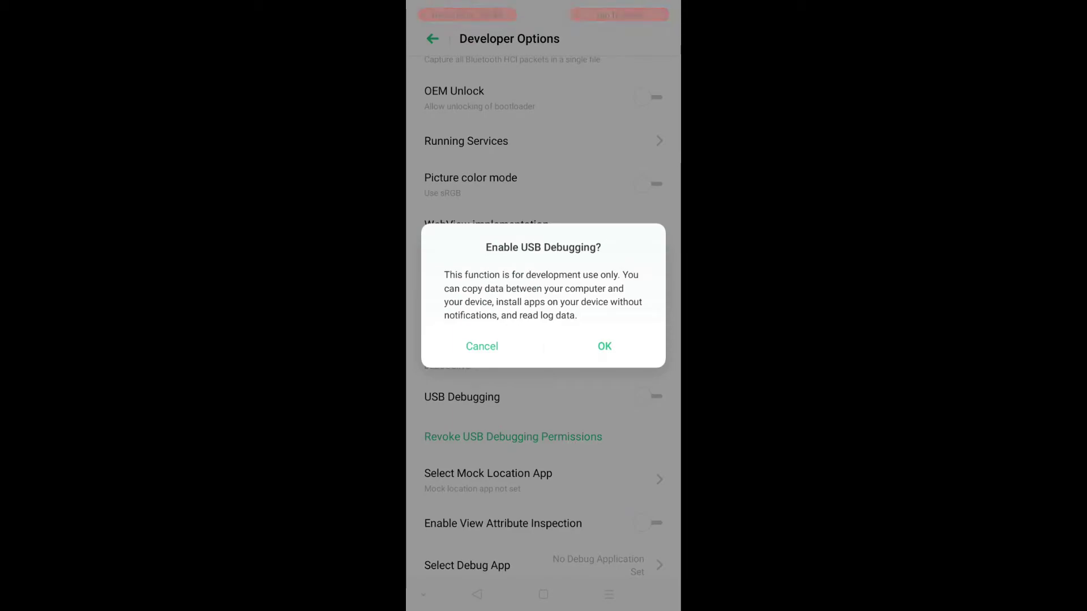
{"action": "left_click", "coordinate": [605, 346]}
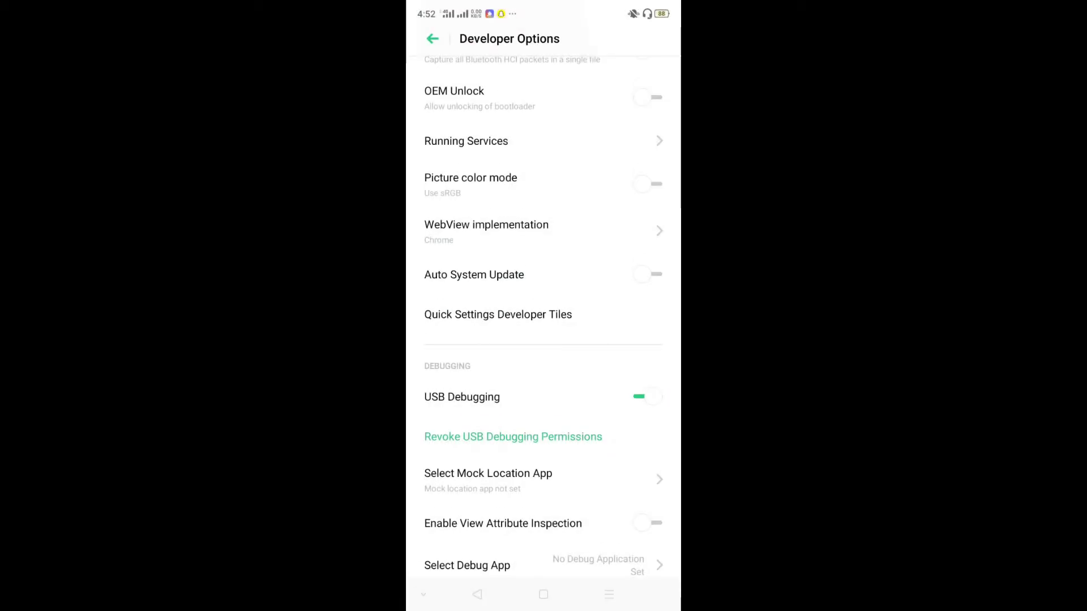
{"action": "scroll", "coordinate": [544, 317], "scroll_direction": "down", "scroll_amount": 8}
{"action": "scroll", "coordinate": [543, 317], "scroll_direction": "down", "scroll_amount": 8}
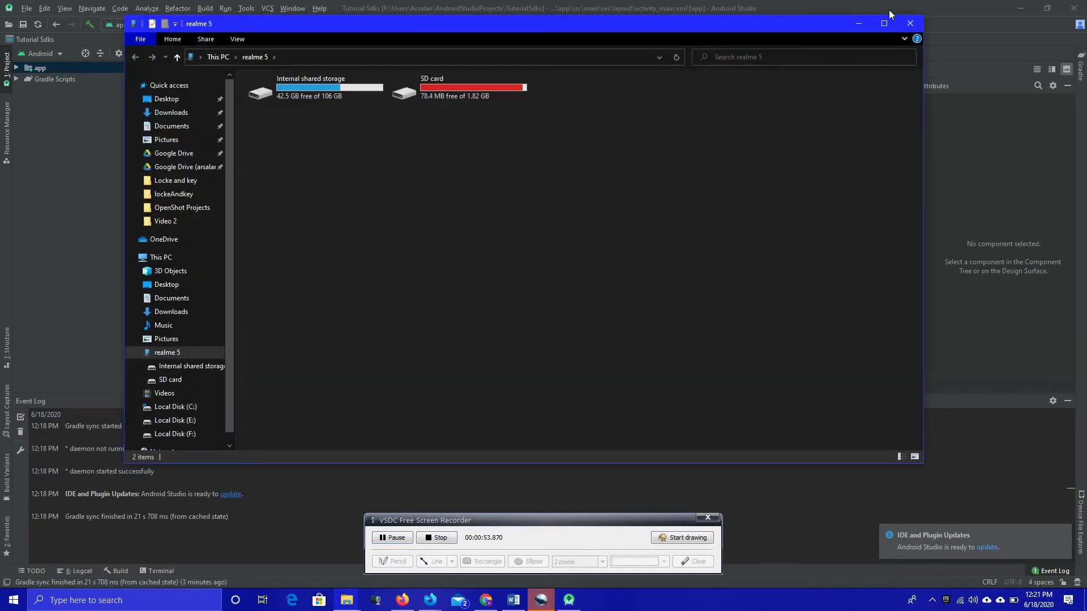
Minimize the realme 5 folder window to return to Android Studio, dismissing the Run Anything search.
{"action": "left_click", "coordinate": [863, 25]}
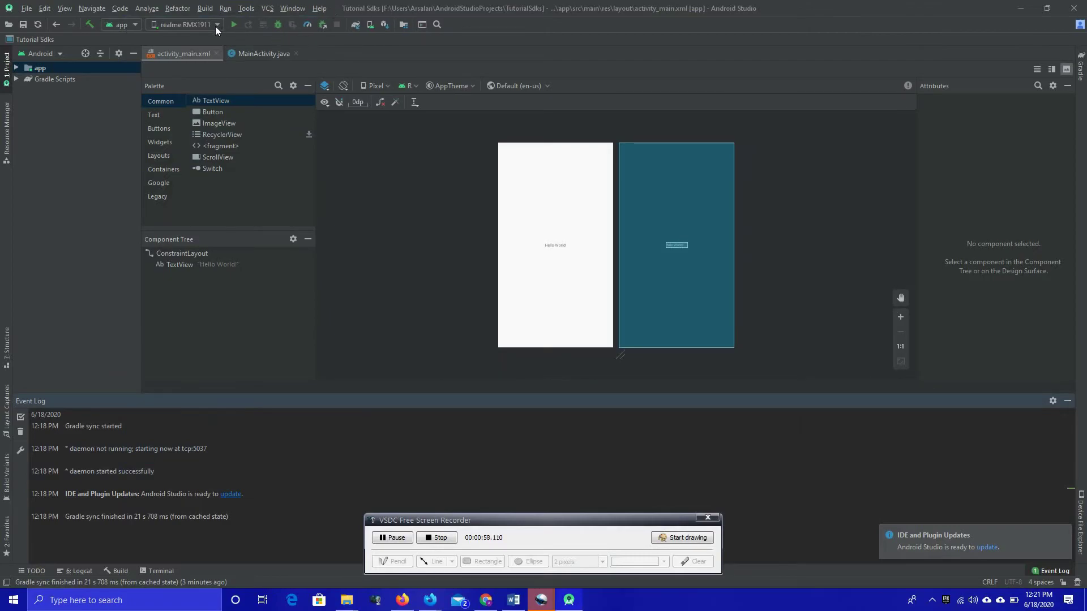
{"action": "key", "text": "ctrl"}
{"action": "key", "text": "ctrl"}
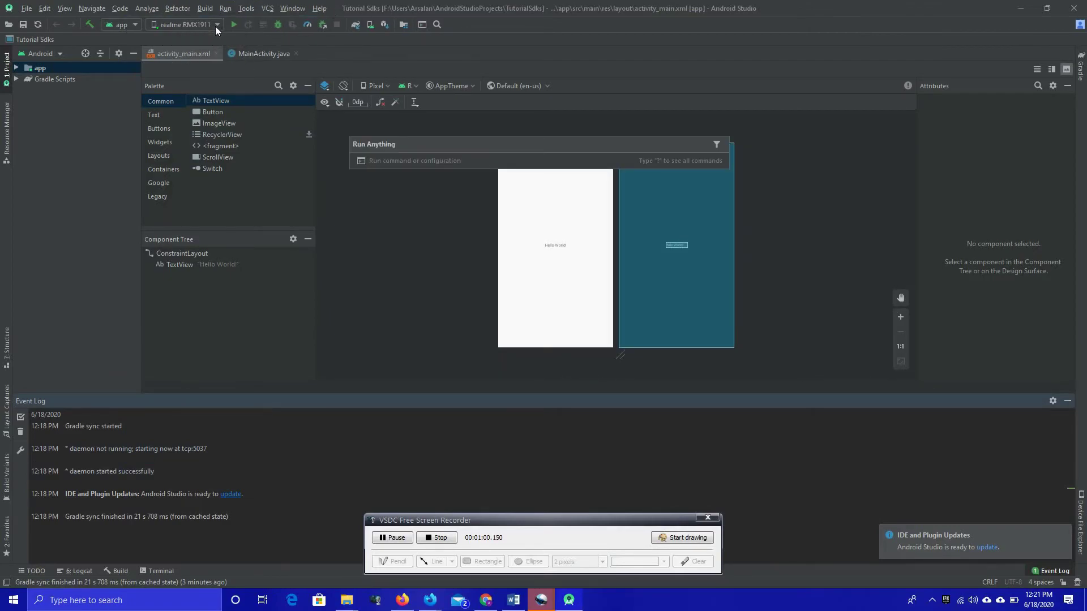
{"action": "key", "text": "Escape"}
Open the Troubleshoot Device Connections assistant for the realme phone, enlarge its pane, and rescan for USB devices.
{"action": "left_click", "coordinate": [215, 26]}
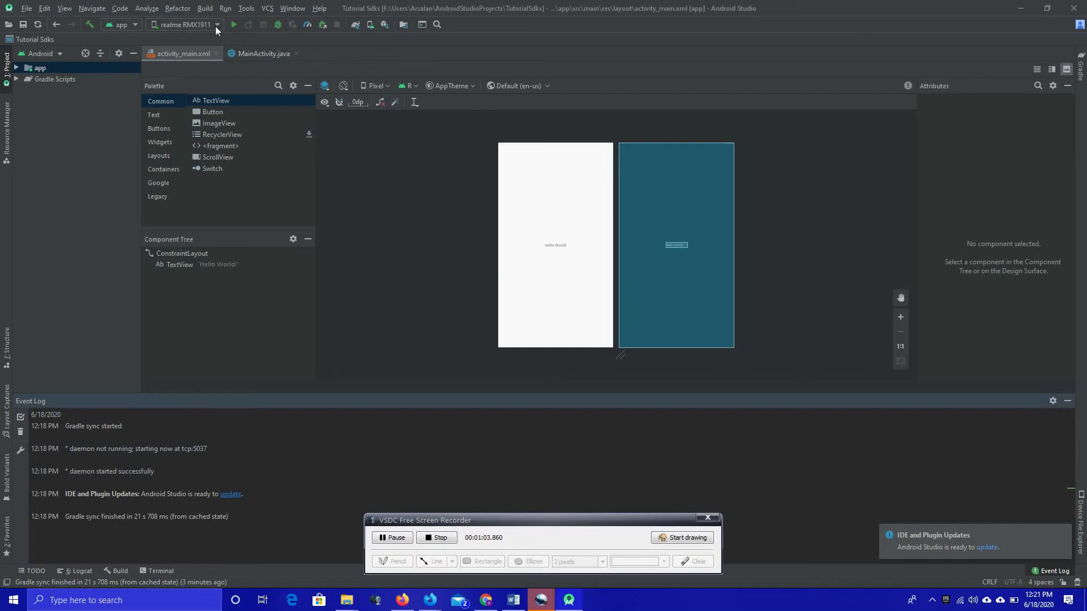
{"action": "left_click", "coordinate": [216, 26]}
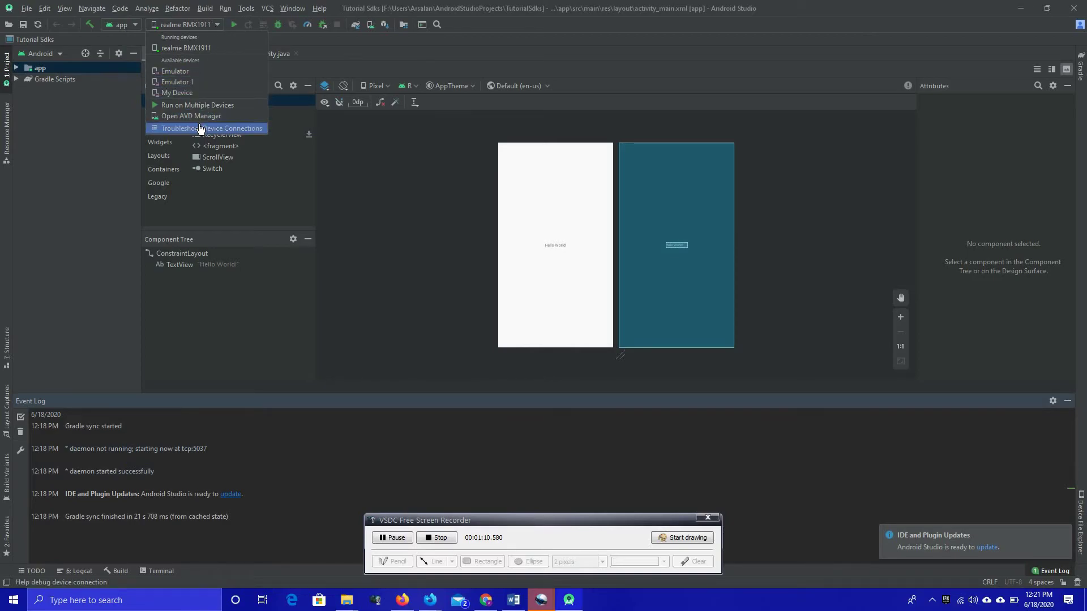
{"action": "left_click", "coordinate": [232, 133]}
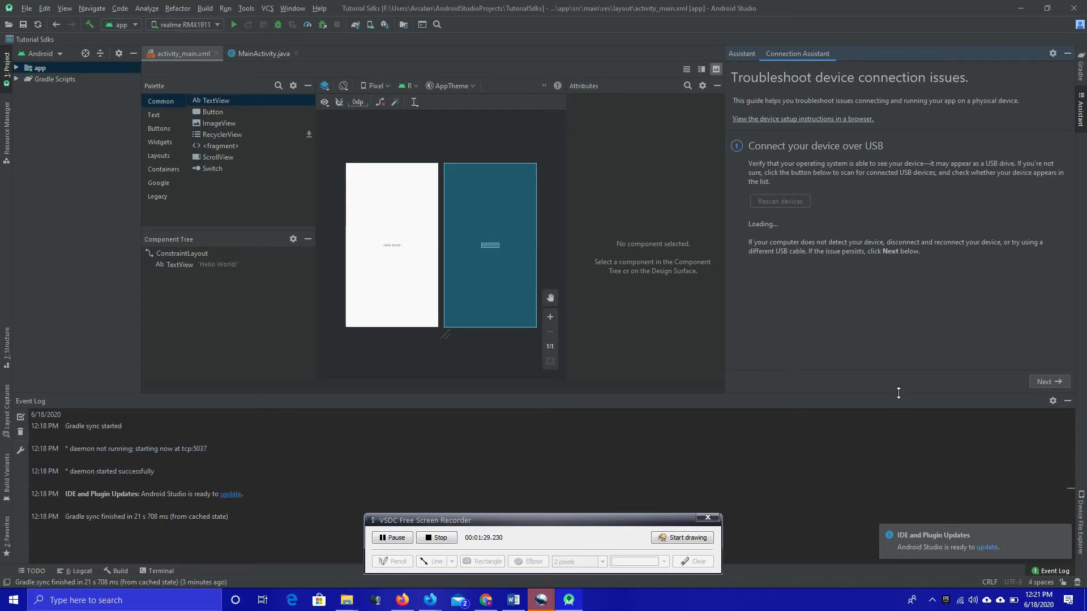
{"action": "left_click_drag", "start_coordinate": [899, 393], "coordinate": [898, 492]}
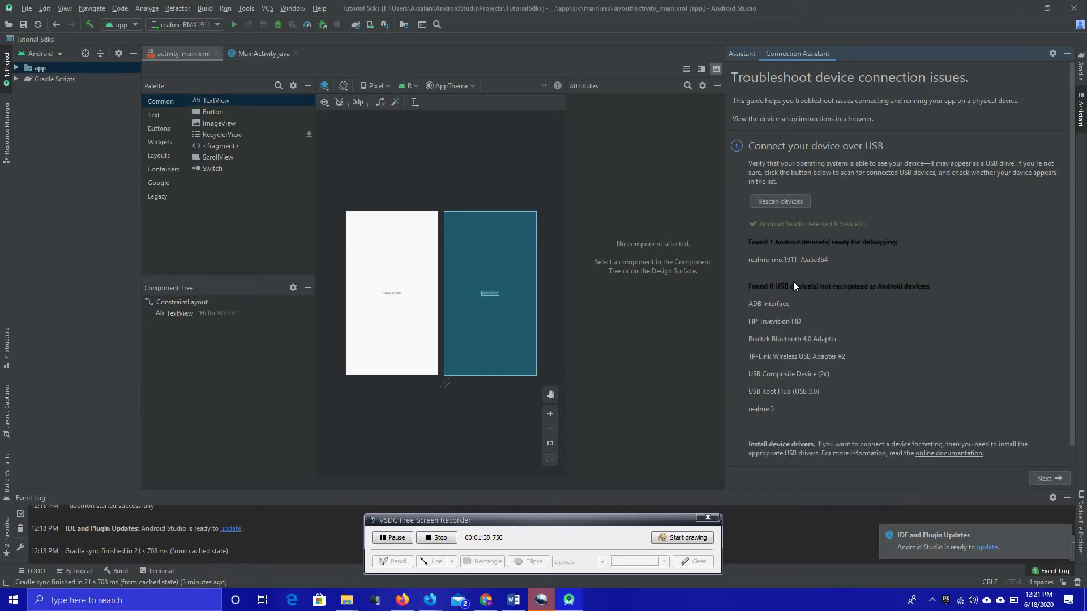
{"action": "left_click", "coordinate": [775, 201]}
{"action": "left_click", "coordinate": [797, 247]}
Advance the assistant past the USB debugging instructions, restart the ADB server, and finish the assistant.
{"action": "left_click", "coordinate": [1047, 479]}
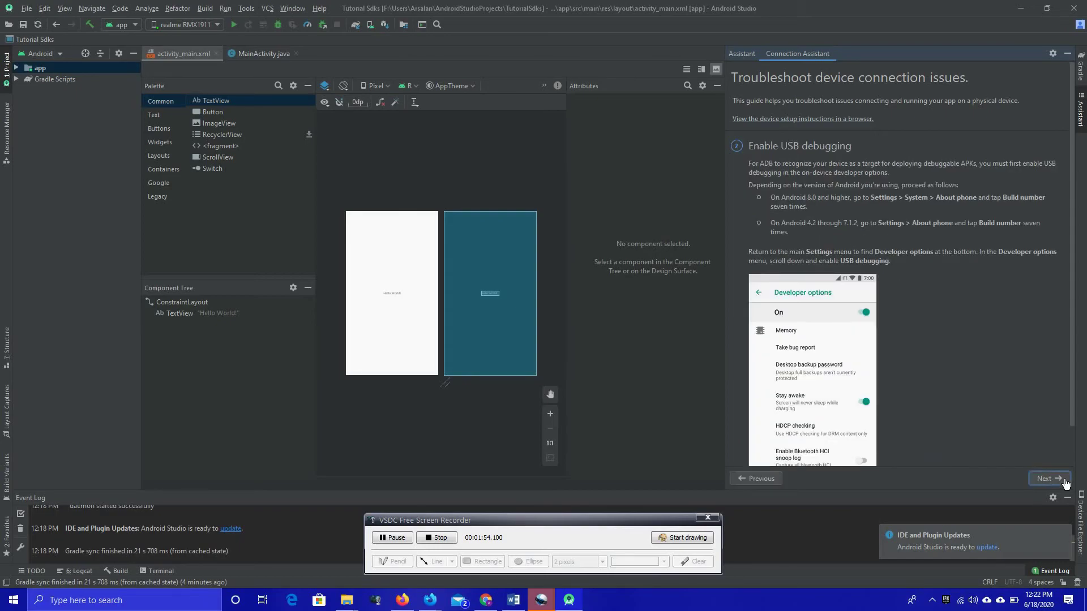
{"action": "left_click", "coordinate": [1047, 479]}
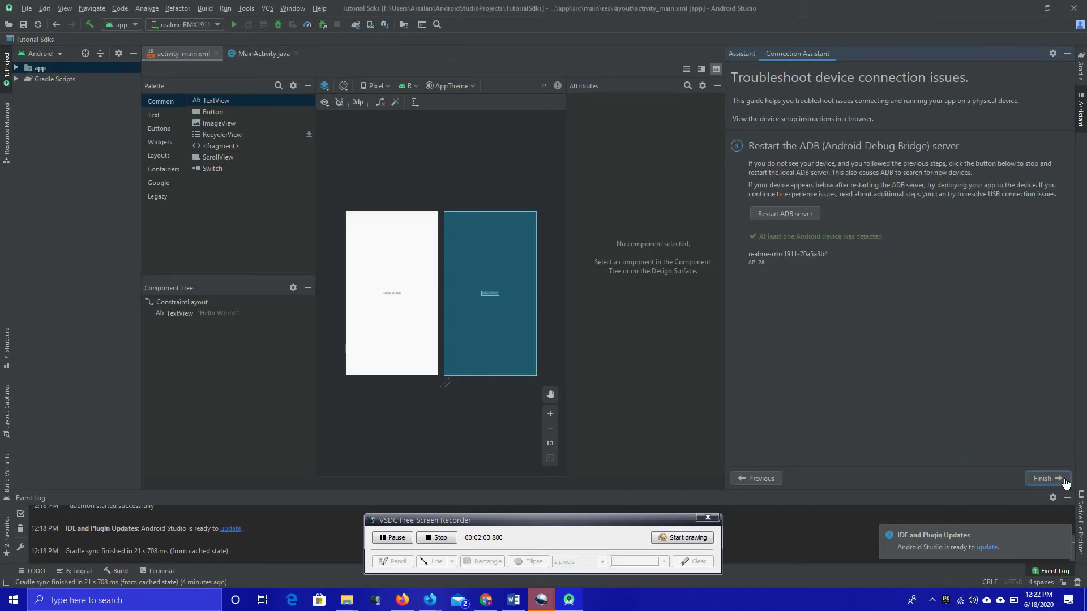
{"action": "left_click", "coordinate": [806, 216]}
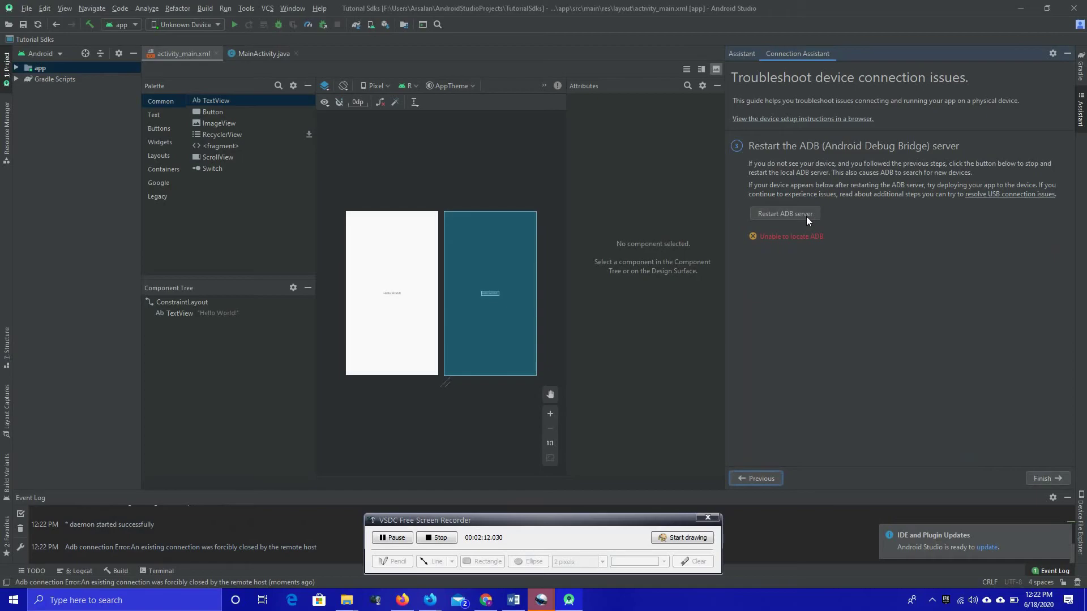
{"action": "left_click", "coordinate": [1055, 479]}
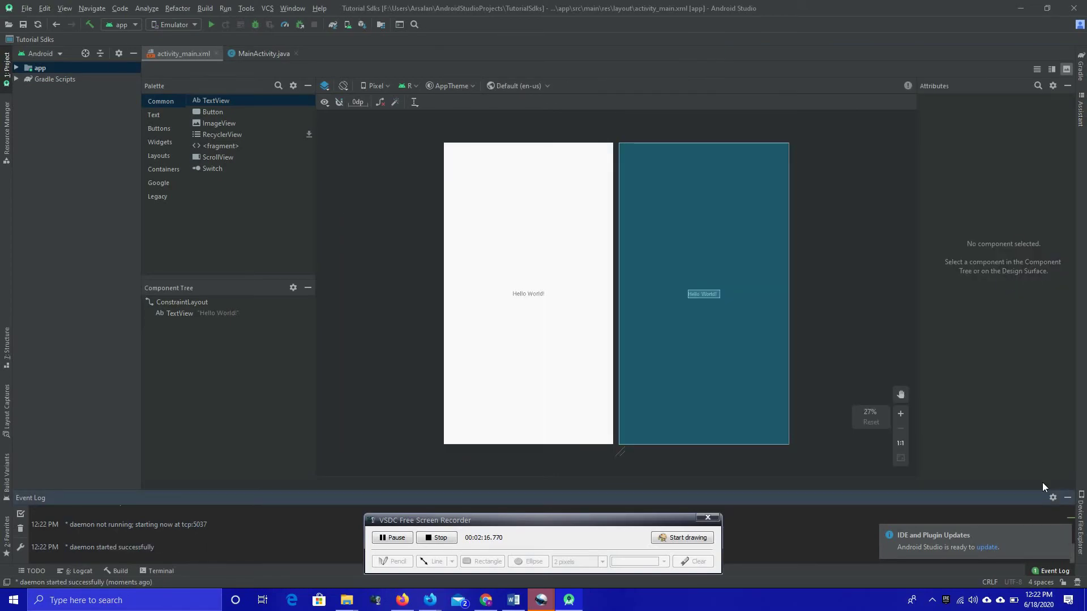
Reopen the device connection troubleshooter and rescan for the phone twice, minimizing the realme 5 folder window in between.
{"action": "left_click", "coordinate": [193, 24]}
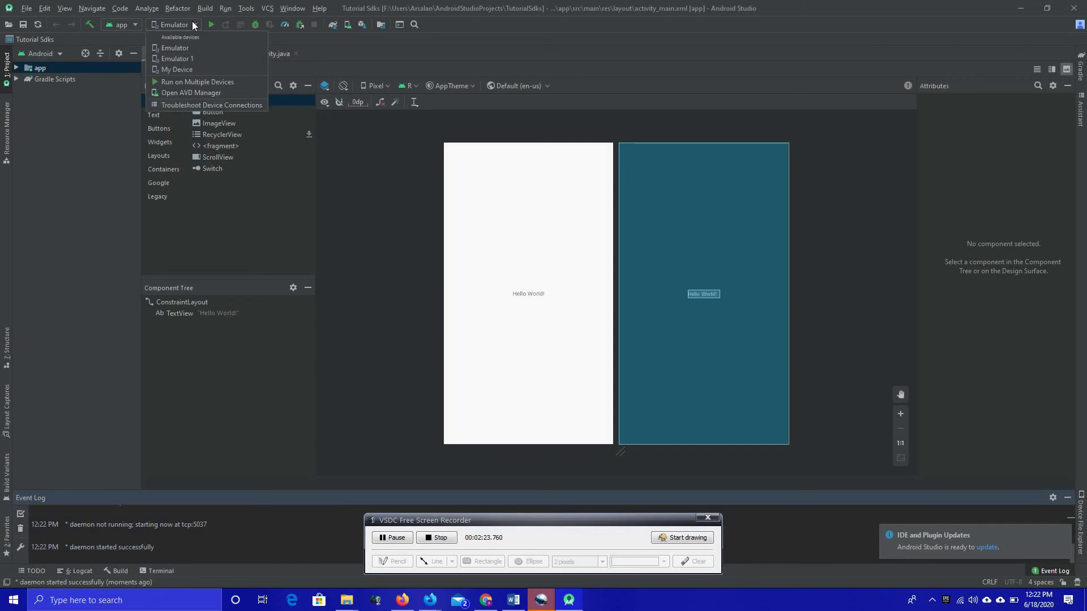
{"action": "left_click", "coordinate": [193, 105]}
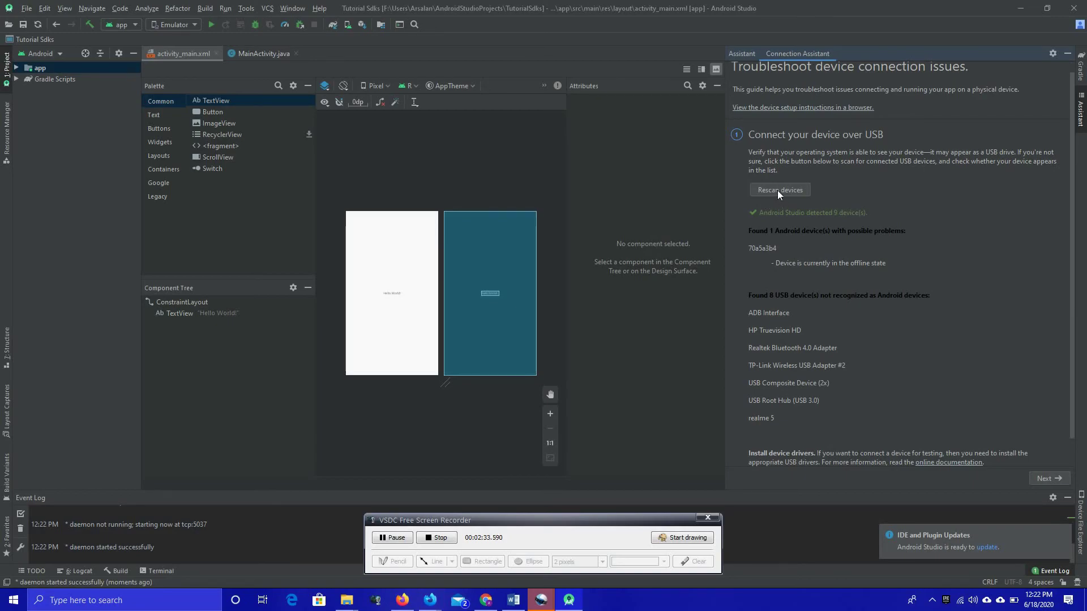
{"action": "left_click", "coordinate": [778, 192]}
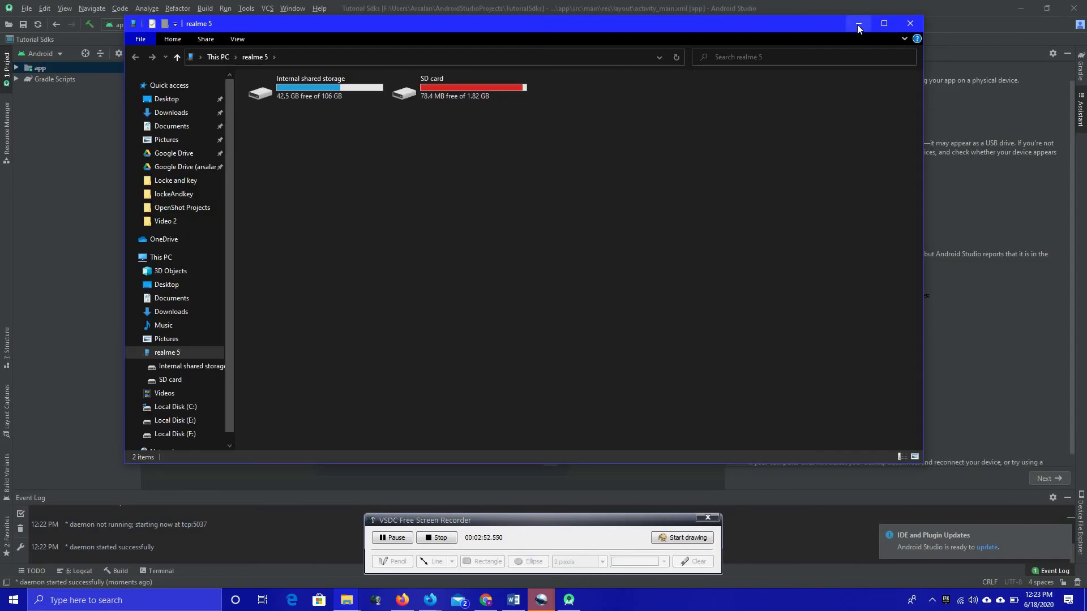
{"action": "left_click", "coordinate": [857, 25]}
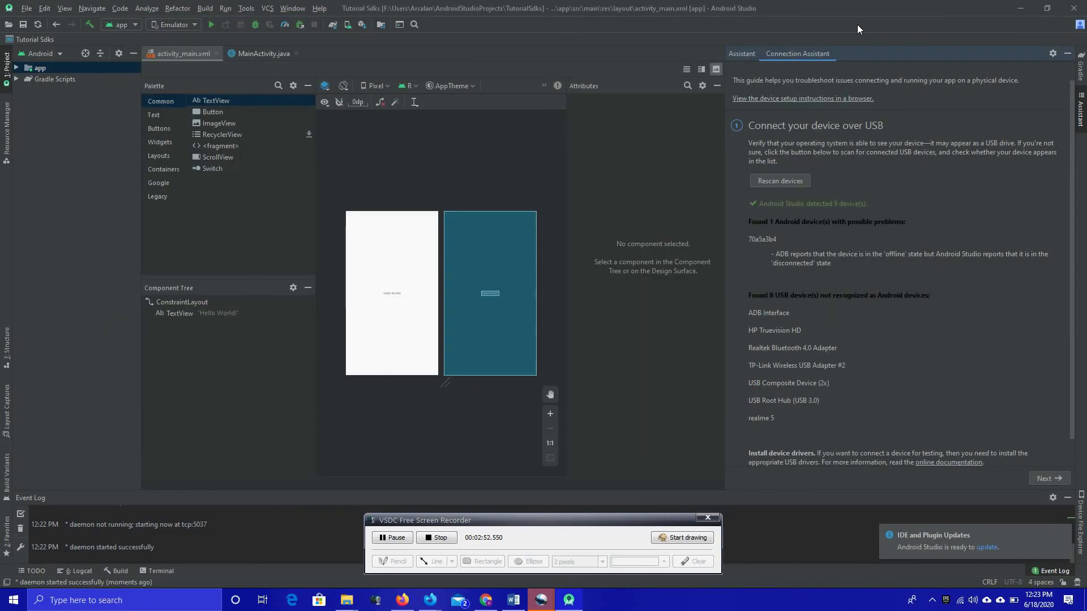
{"action": "left_click", "coordinate": [788, 181]}
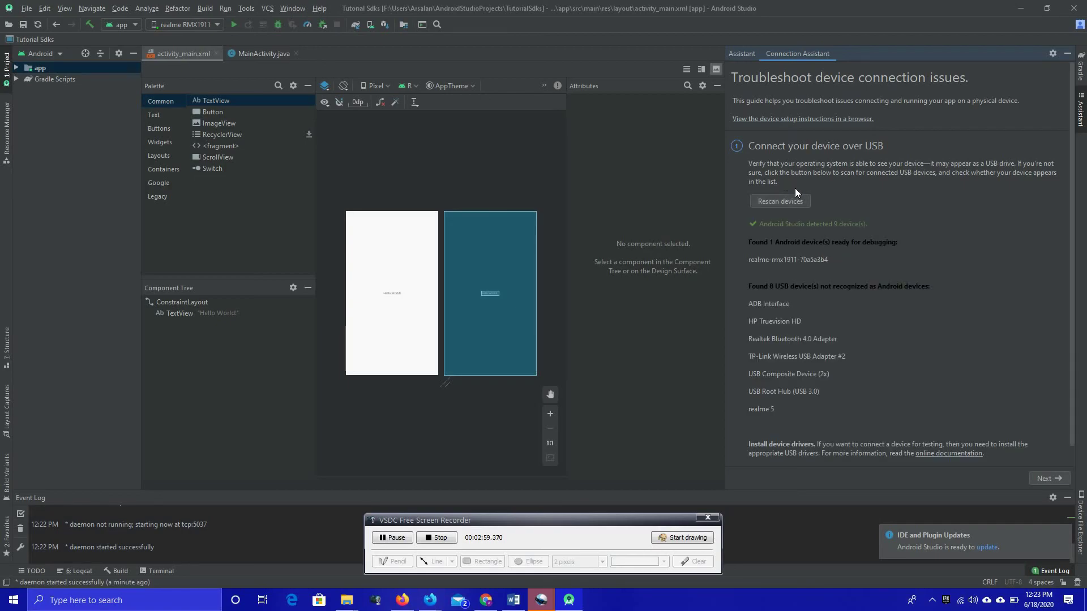
Go through the assistant's USB debugging and ADB server pages without restarting the server, and finish it.
{"action": "left_click", "coordinate": [1059, 480]}
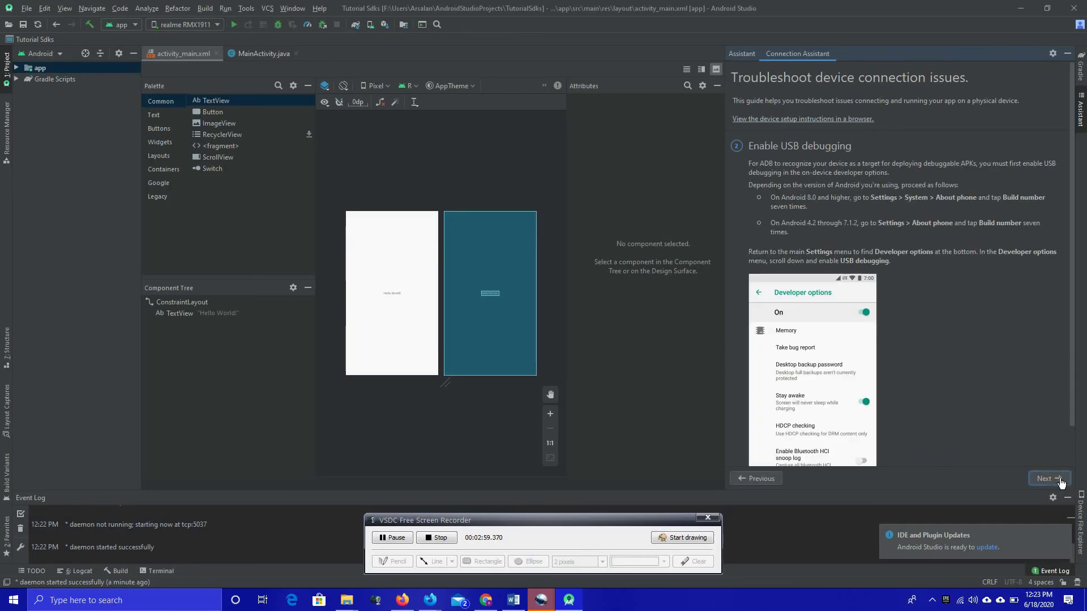
{"action": "left_click", "coordinate": [1059, 480]}
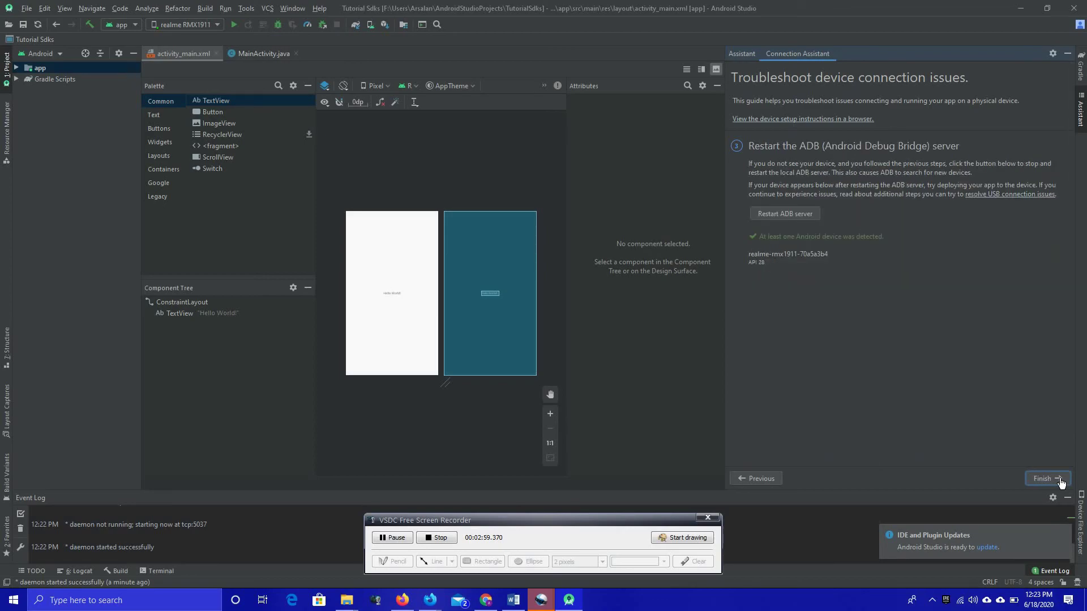
{"action": "left_click", "coordinate": [1043, 479]}
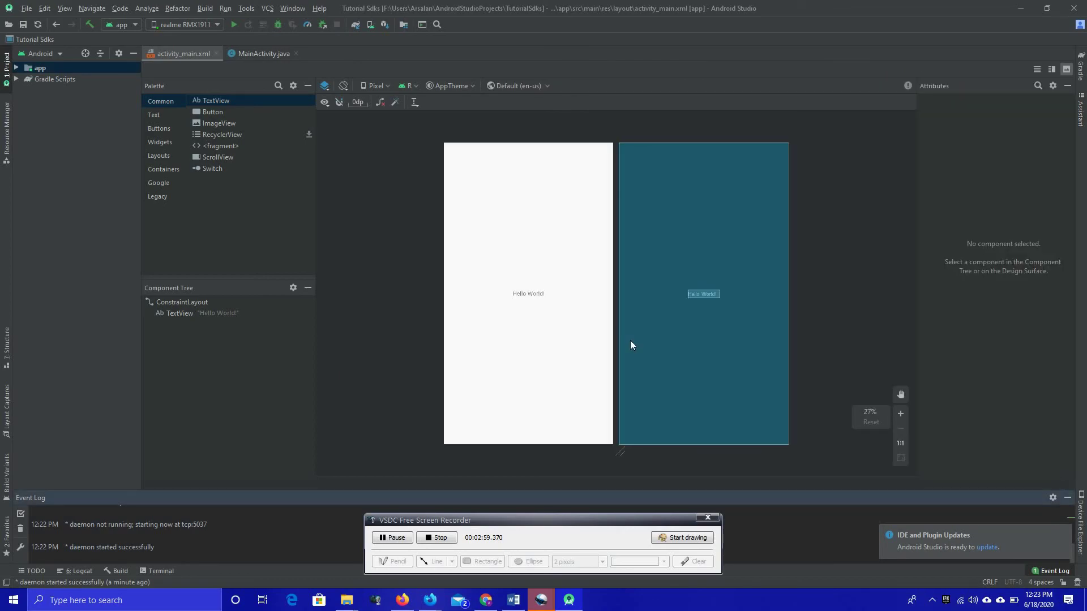